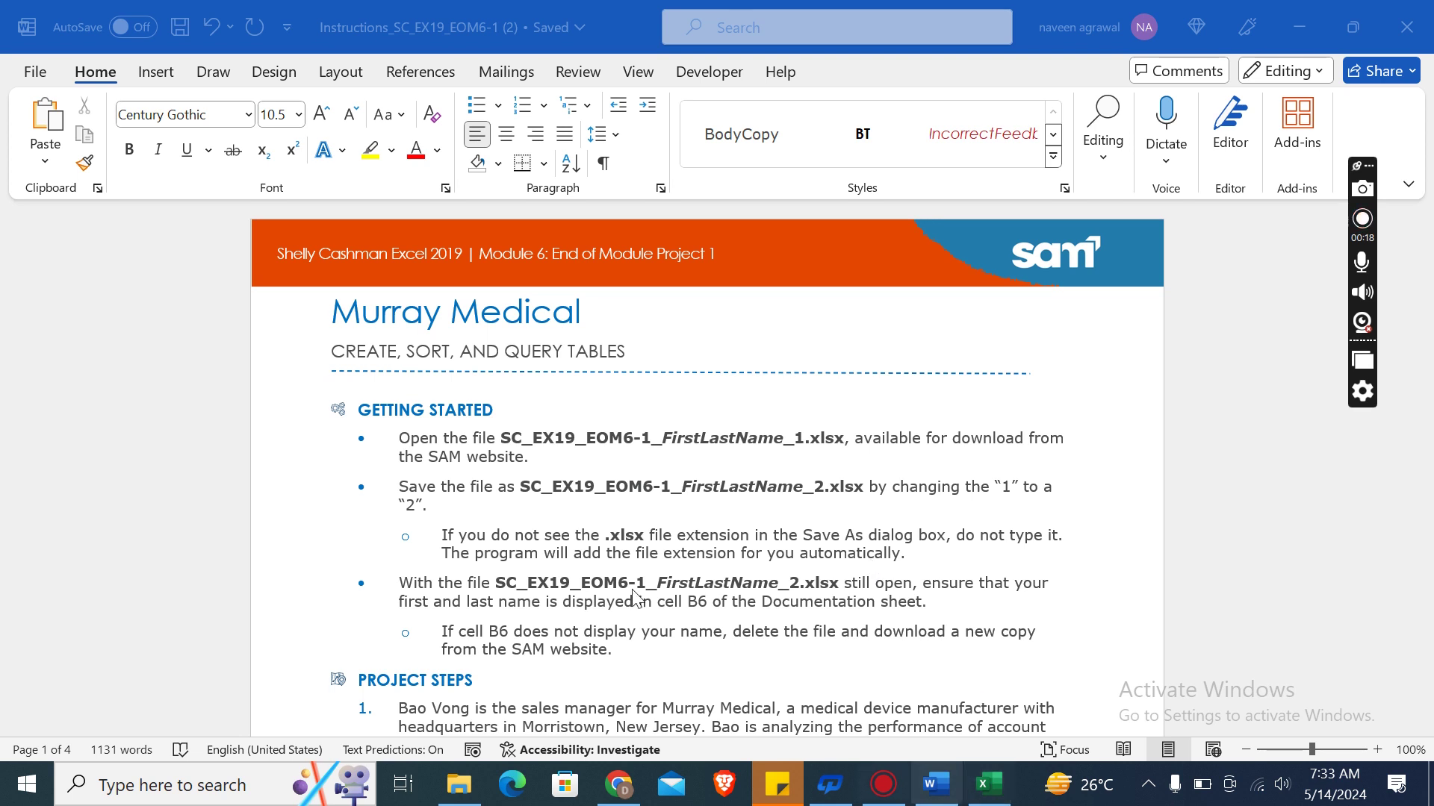
Scroll the Word instructions to the Project Steps section, then go to the Excel workbook
left_click(506, 446)
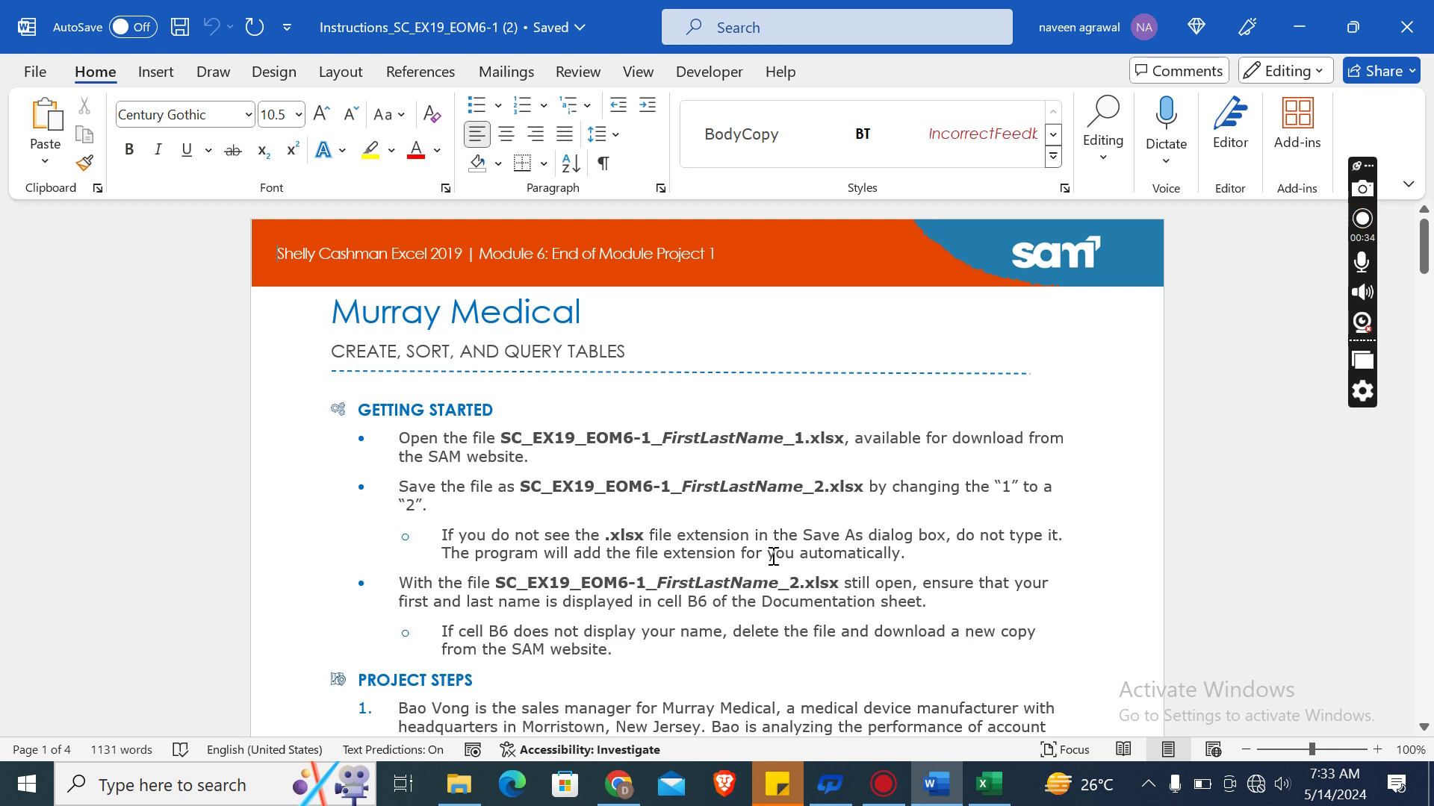
left_click_drag(1427, 263, 1428, 299)
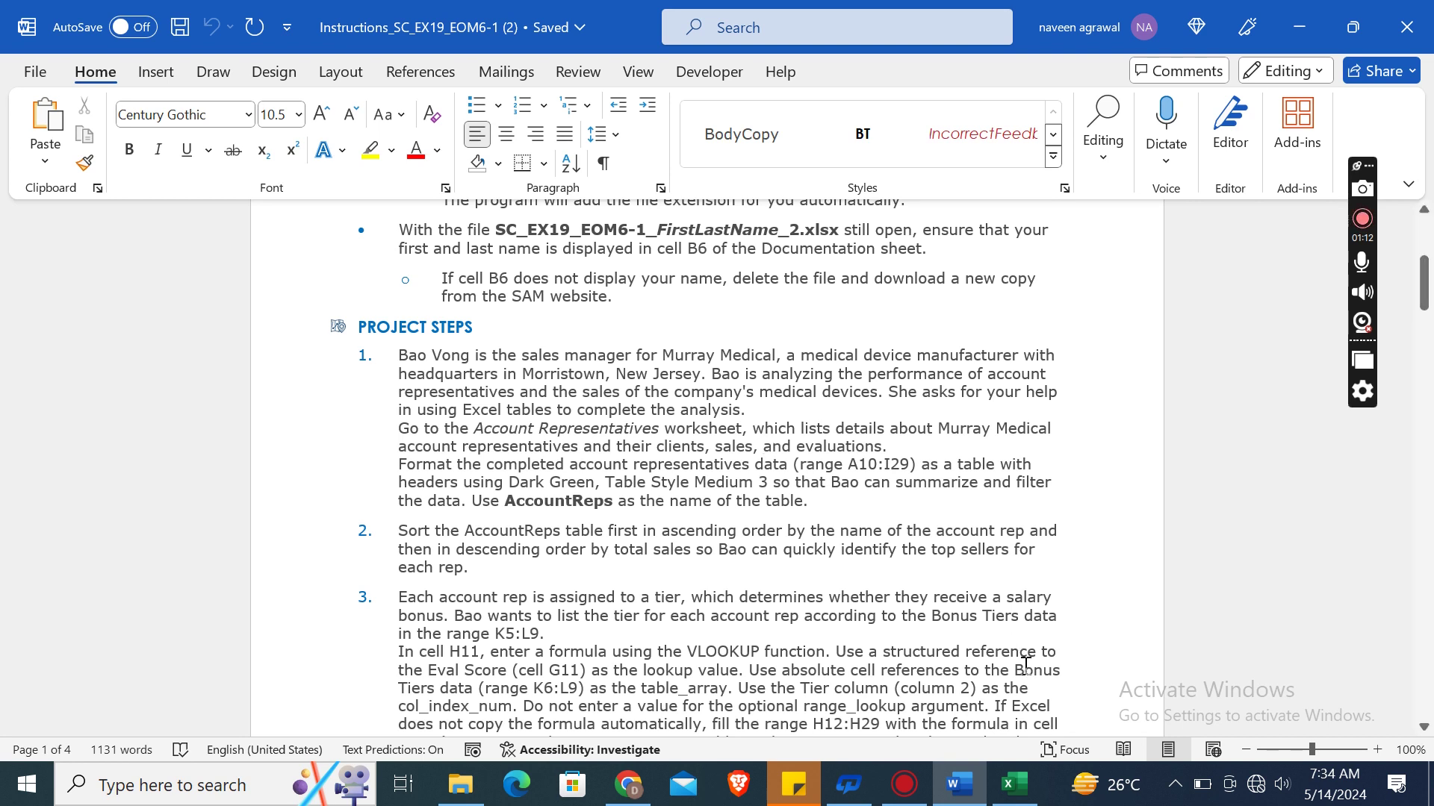
left_click(1013, 784)
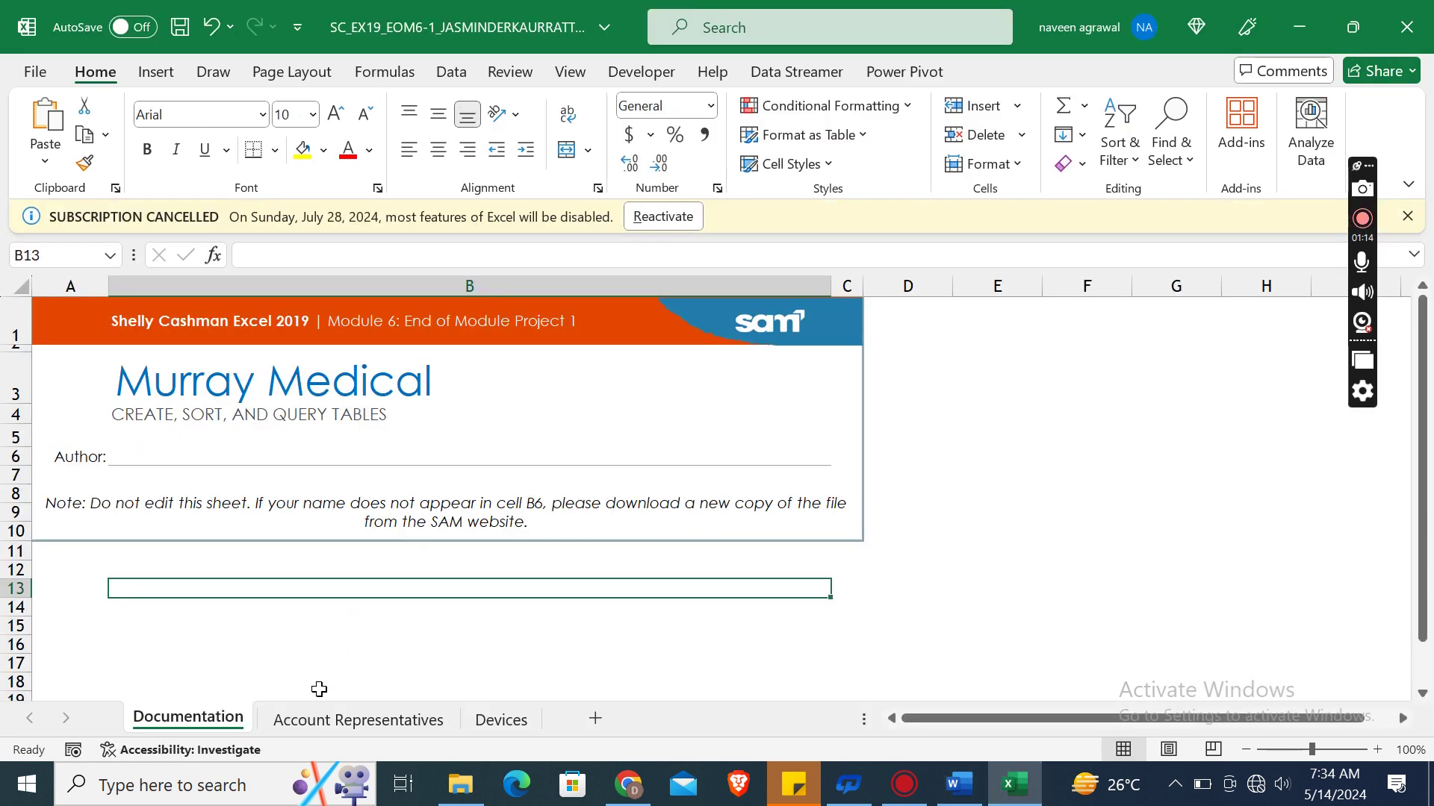
Show the Account Representatives sheet and close the subscription-cancelled banner
left_click(318, 720)
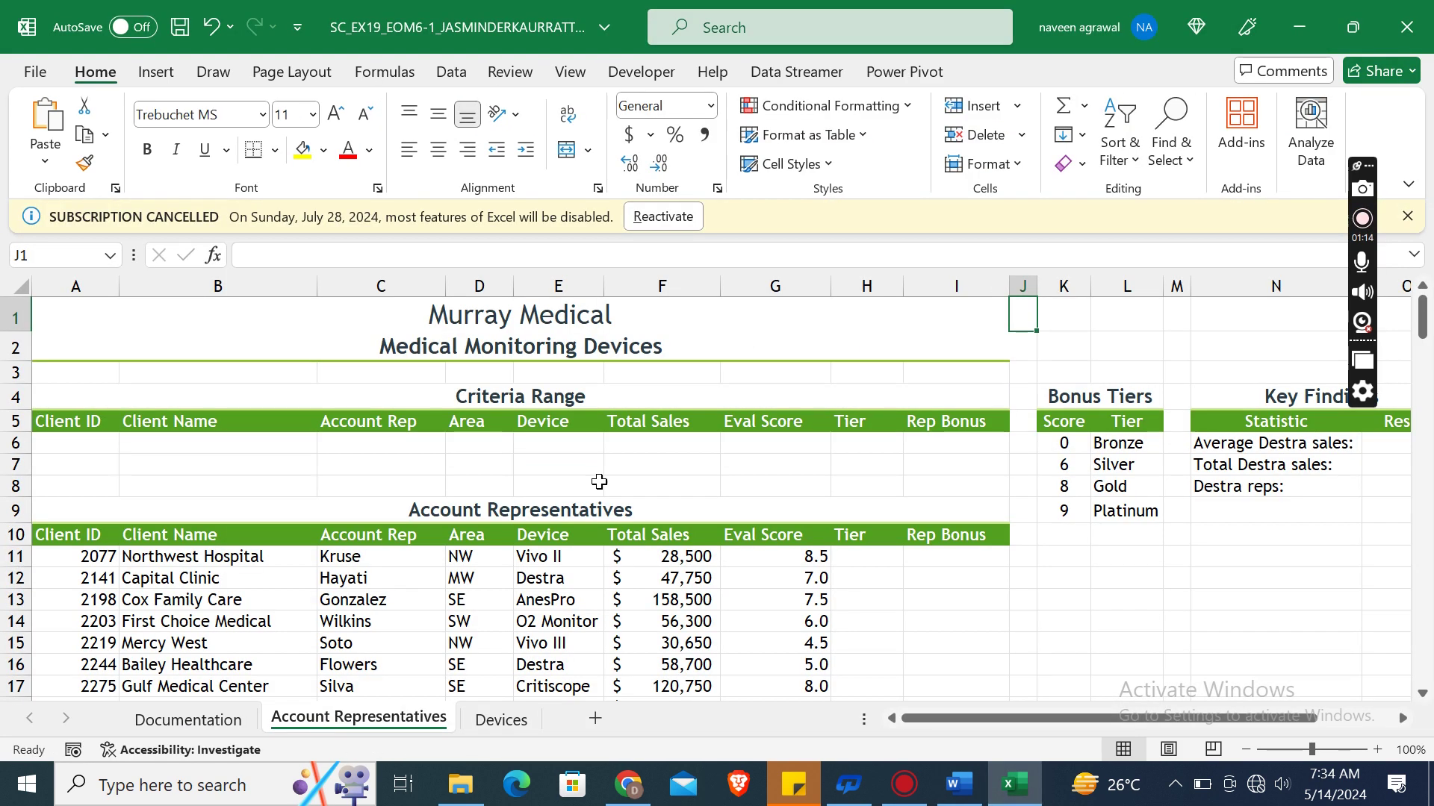
left_click(1406, 215)
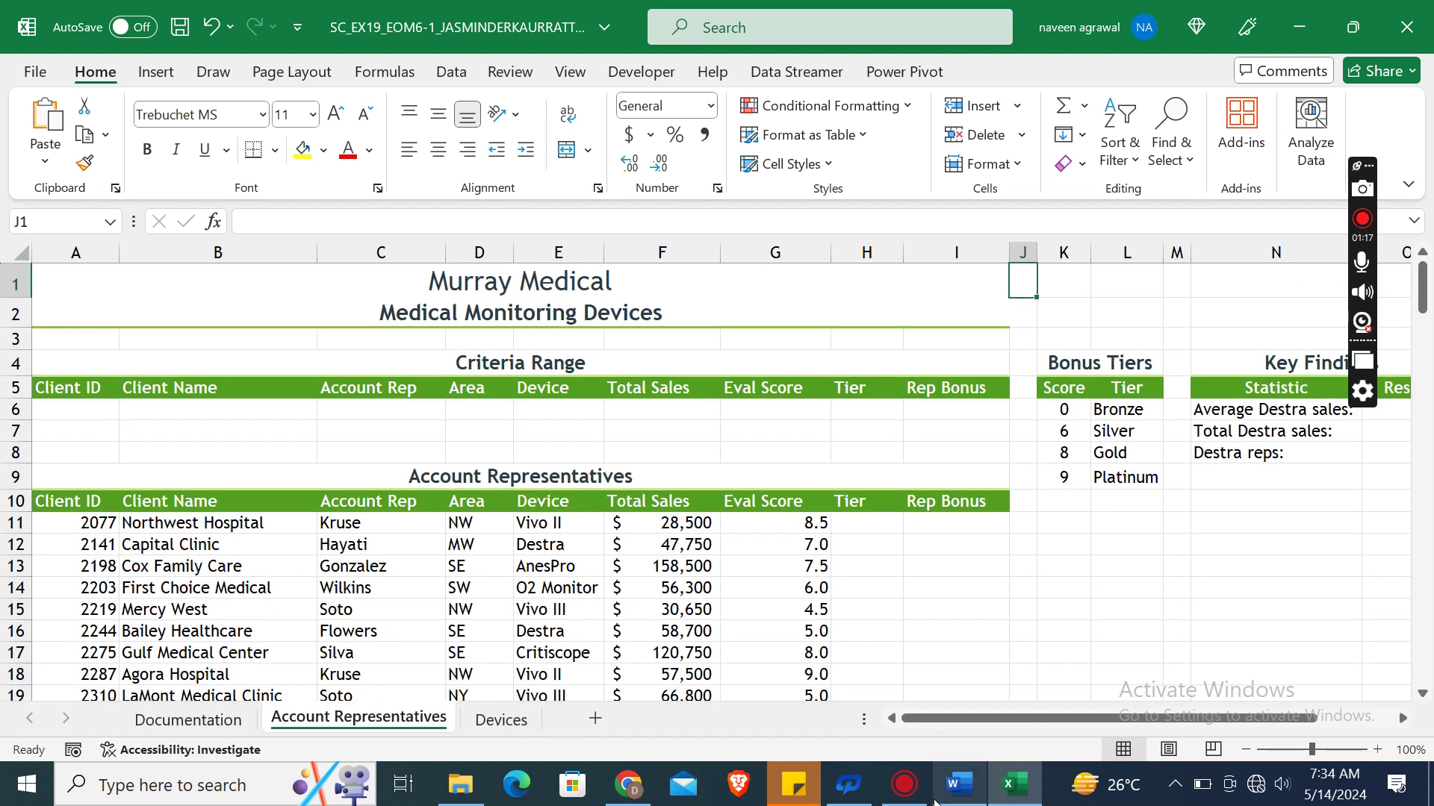
left_click(959, 784)
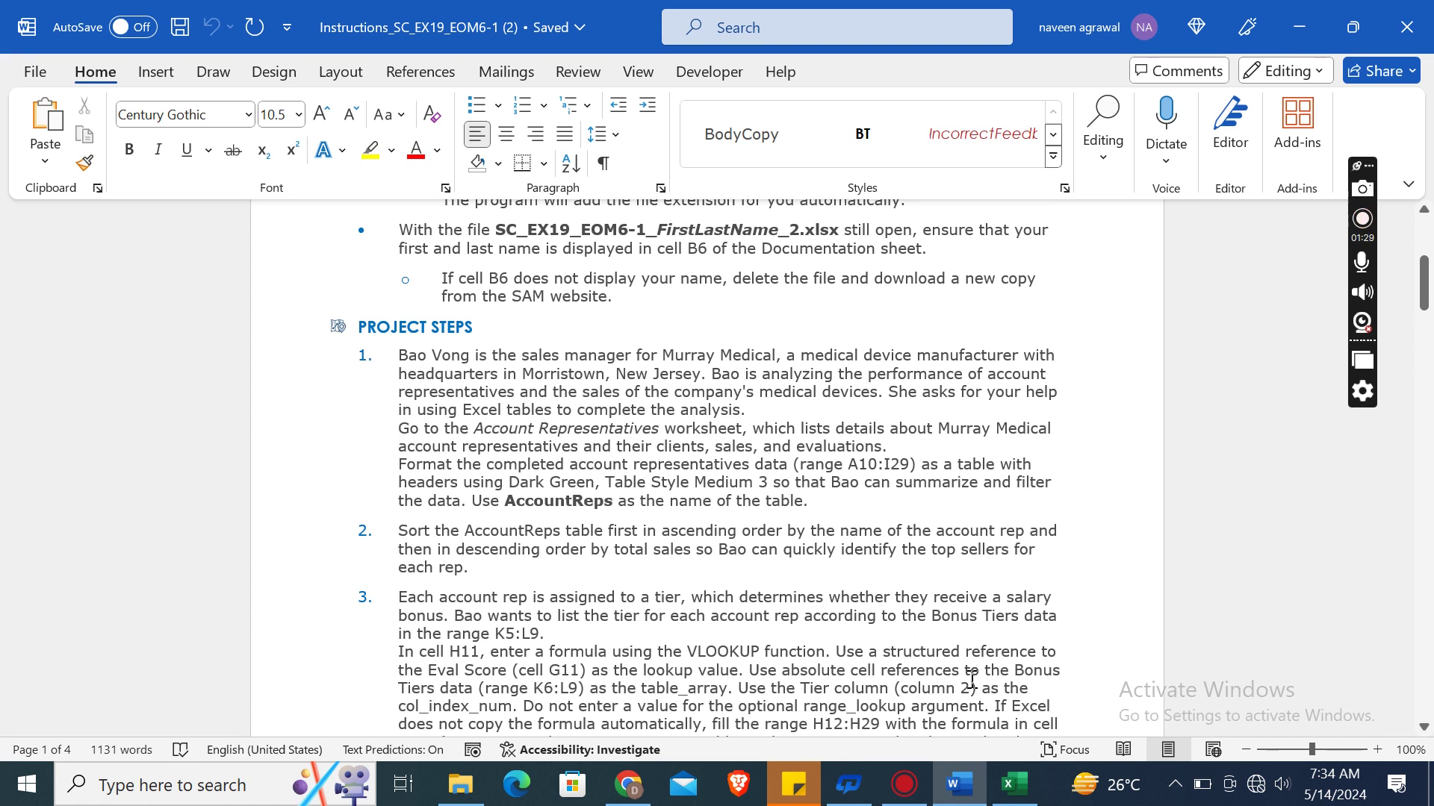
left_click(1013, 784)
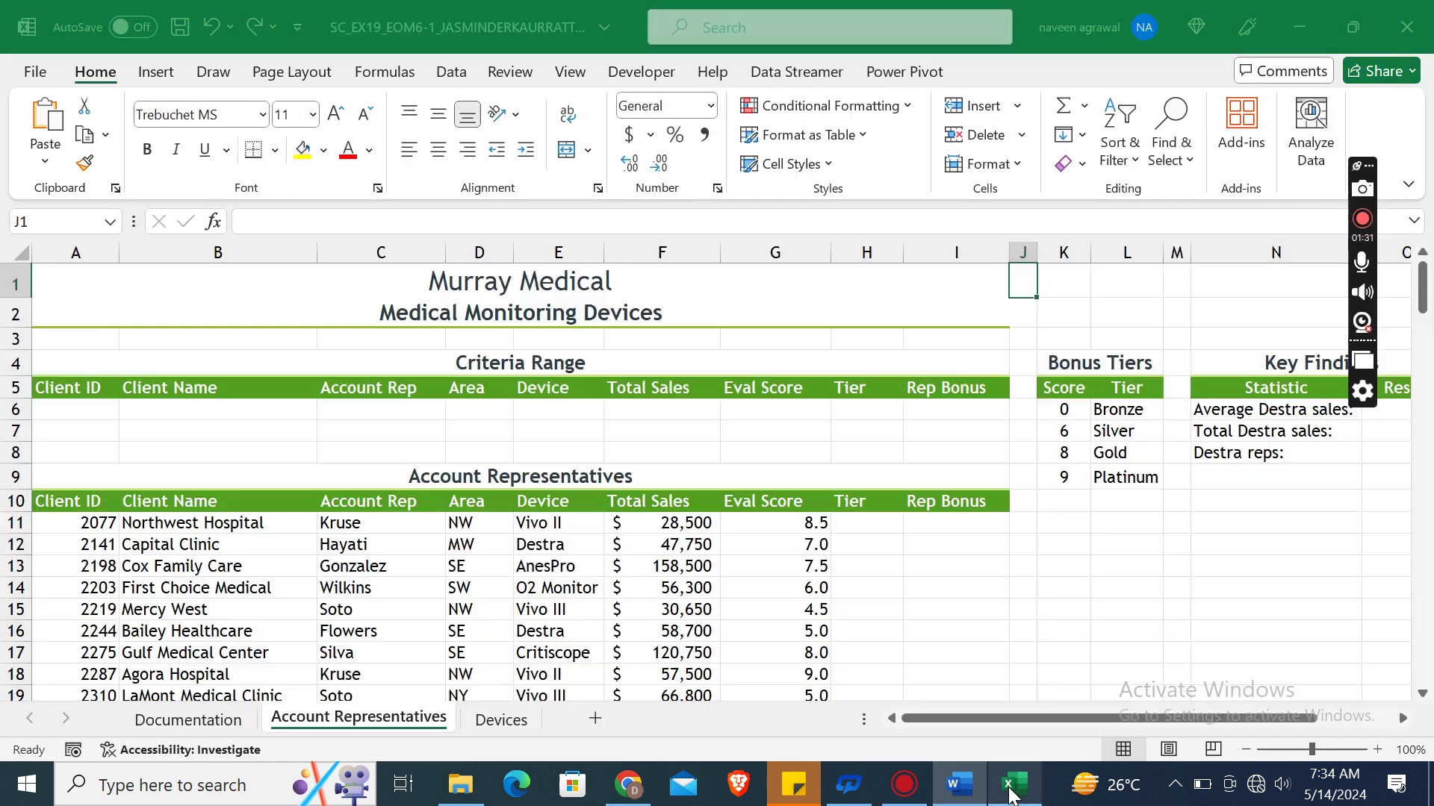
Select A10:I29 from the Client ID header and insert a table with headers
left_click(72, 500)
key("shift+Right")
key("shift+Right")
key("shift+Right")
key("shift+Right")
key("shift+Right")
key("shift+Right")
key("shift+Right")
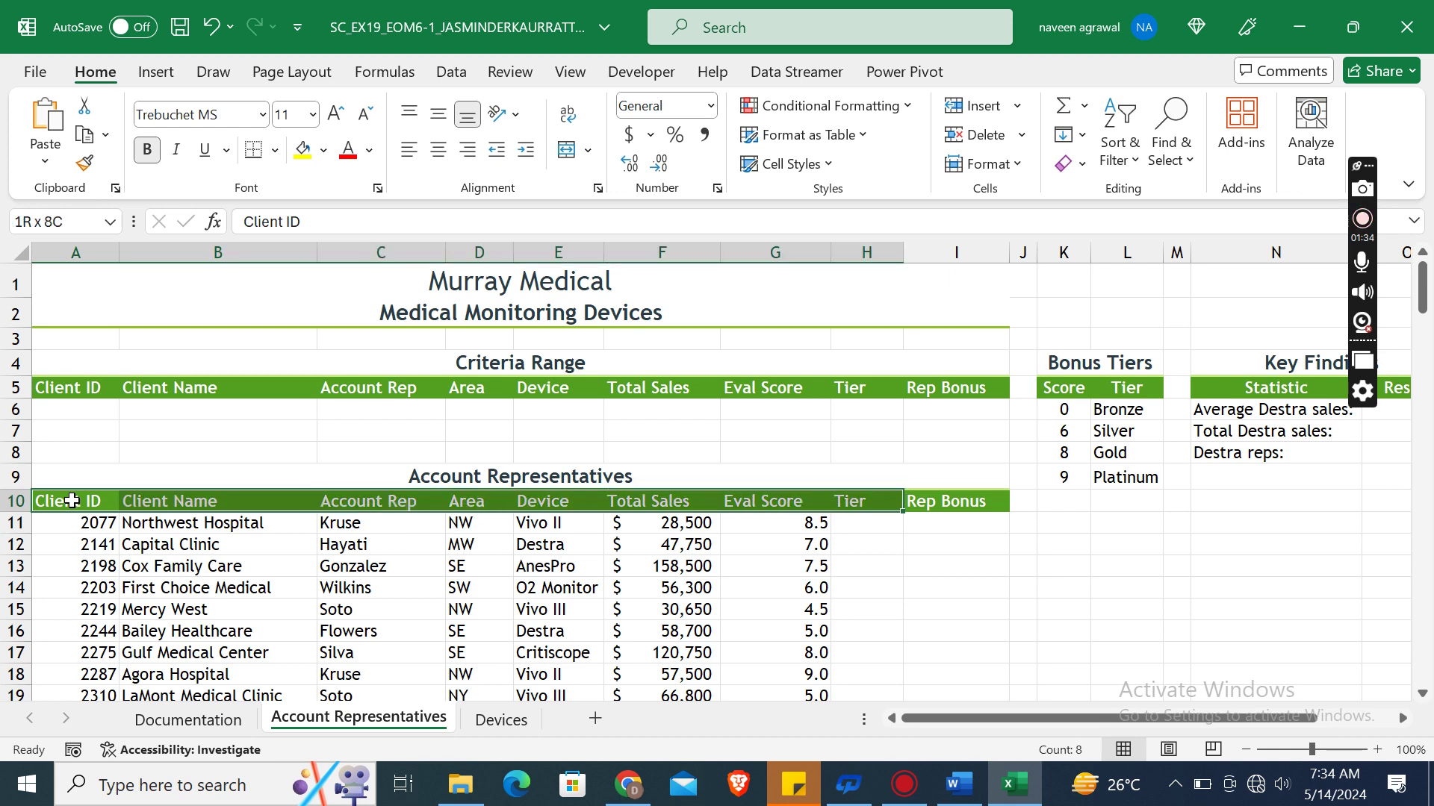
key("shift+Right")
key("shift+Down")
key("shift+Down")
key("shift+Down")
key("shift+Down")
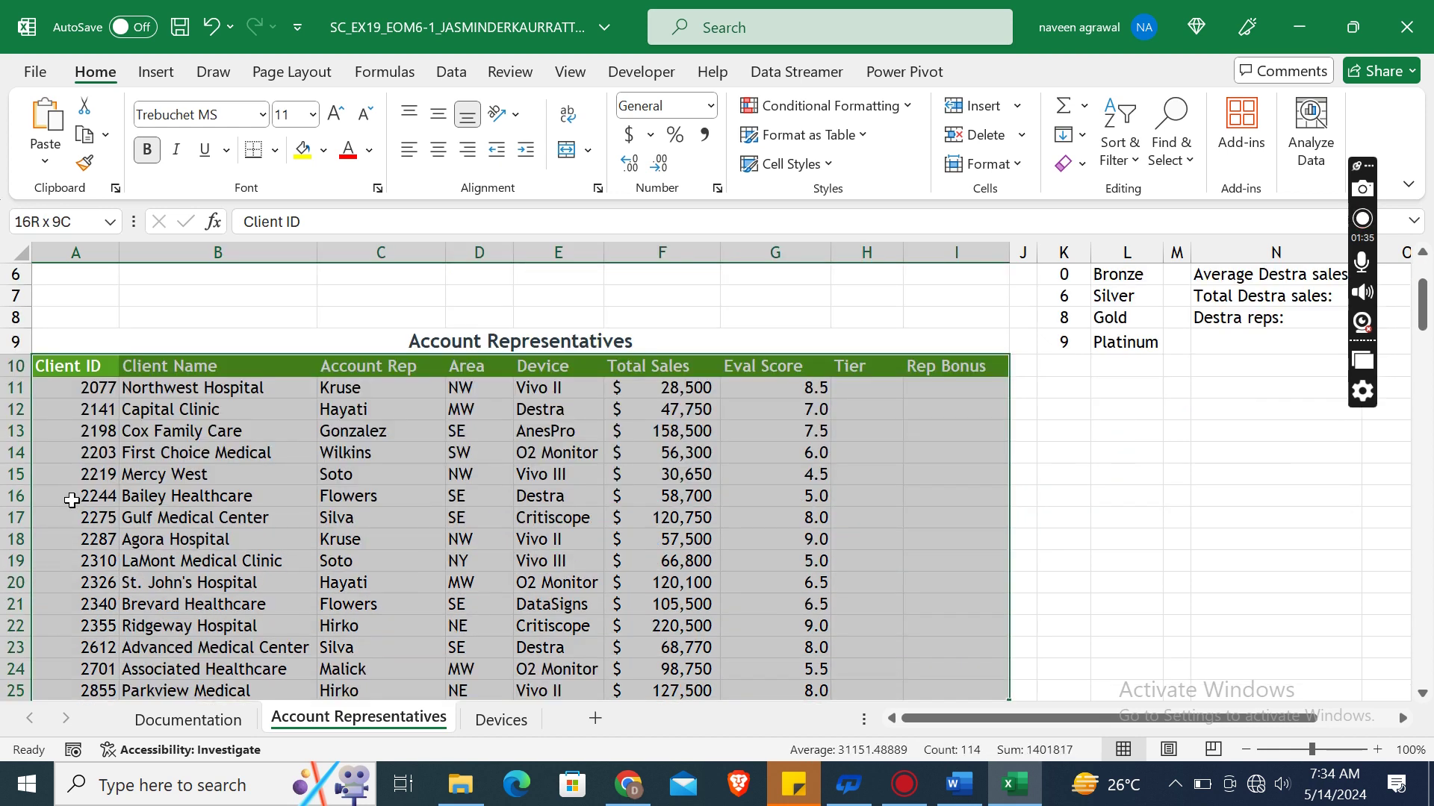
key("shift+Down")
key("shift+Down")
key("shift+Down")
key("shift+Down")
key("shift+Down")
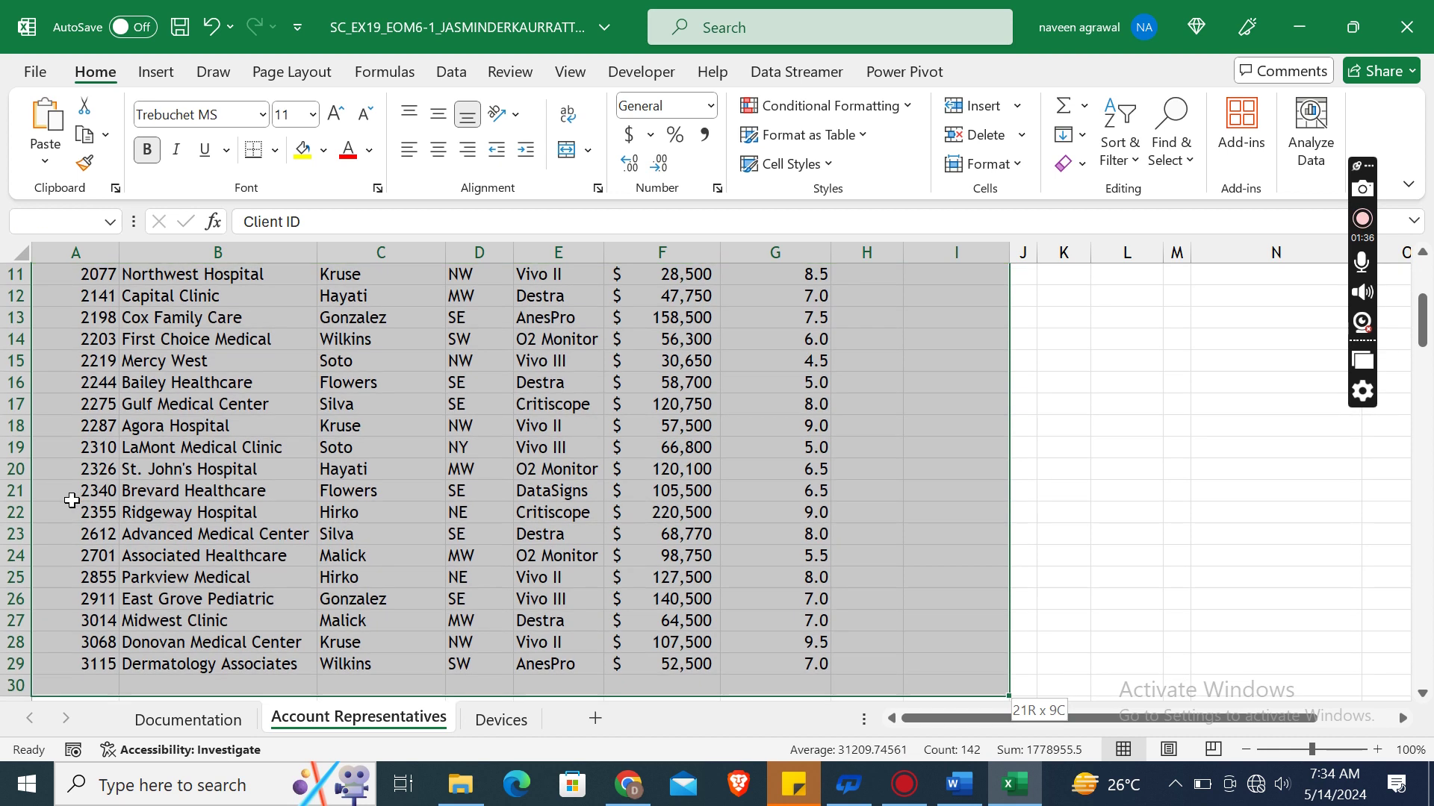
key("shift+Up")
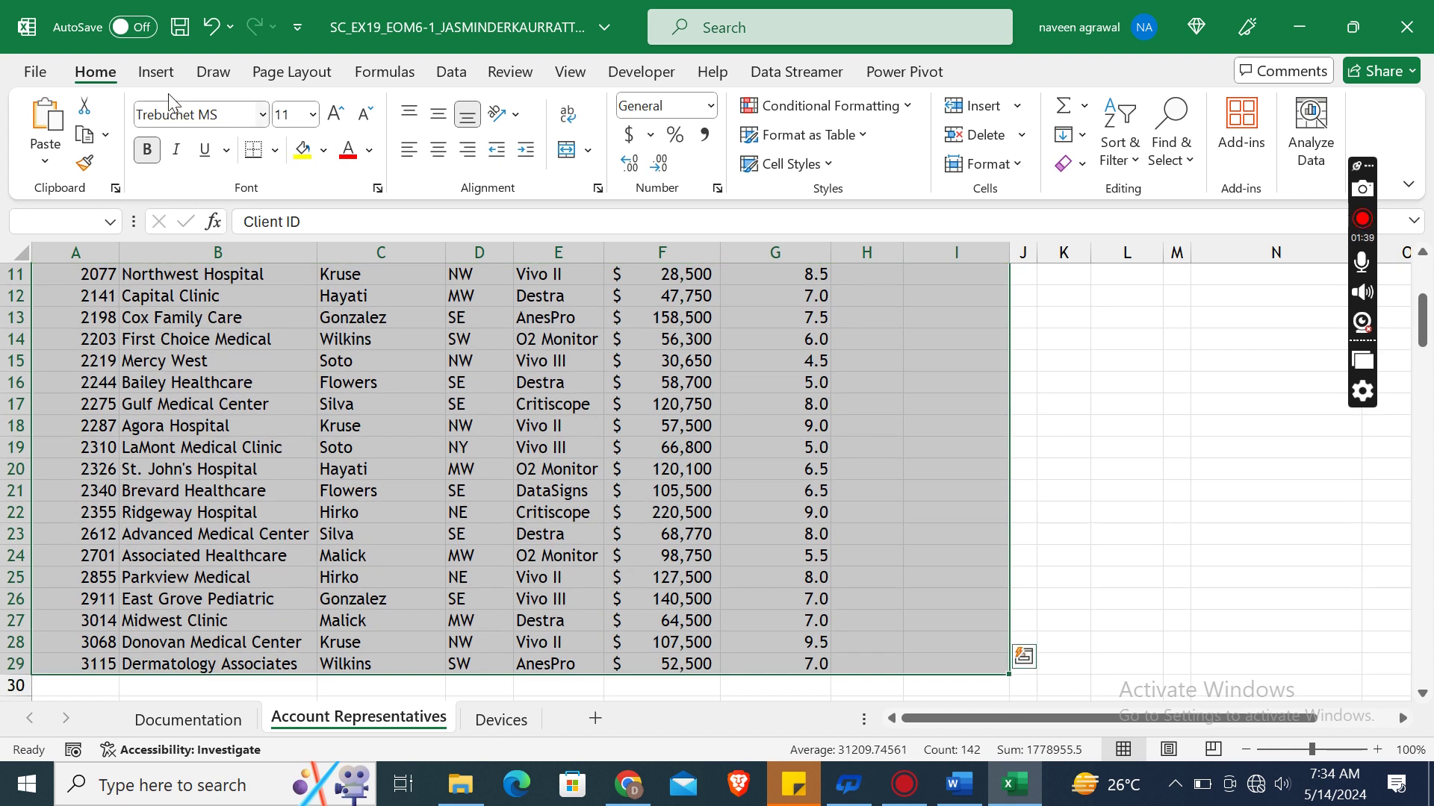
left_click(157, 73)
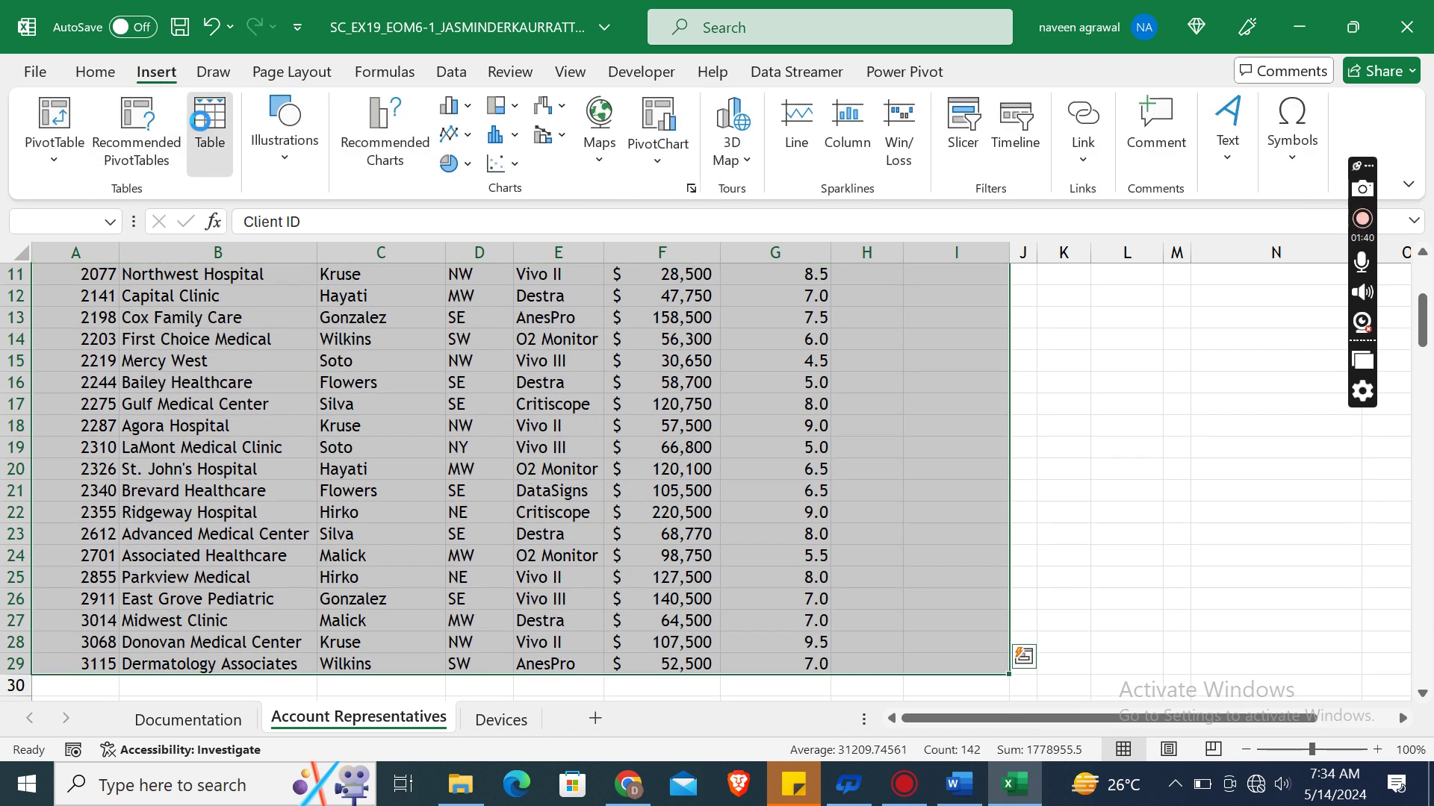
left_click(202, 128)
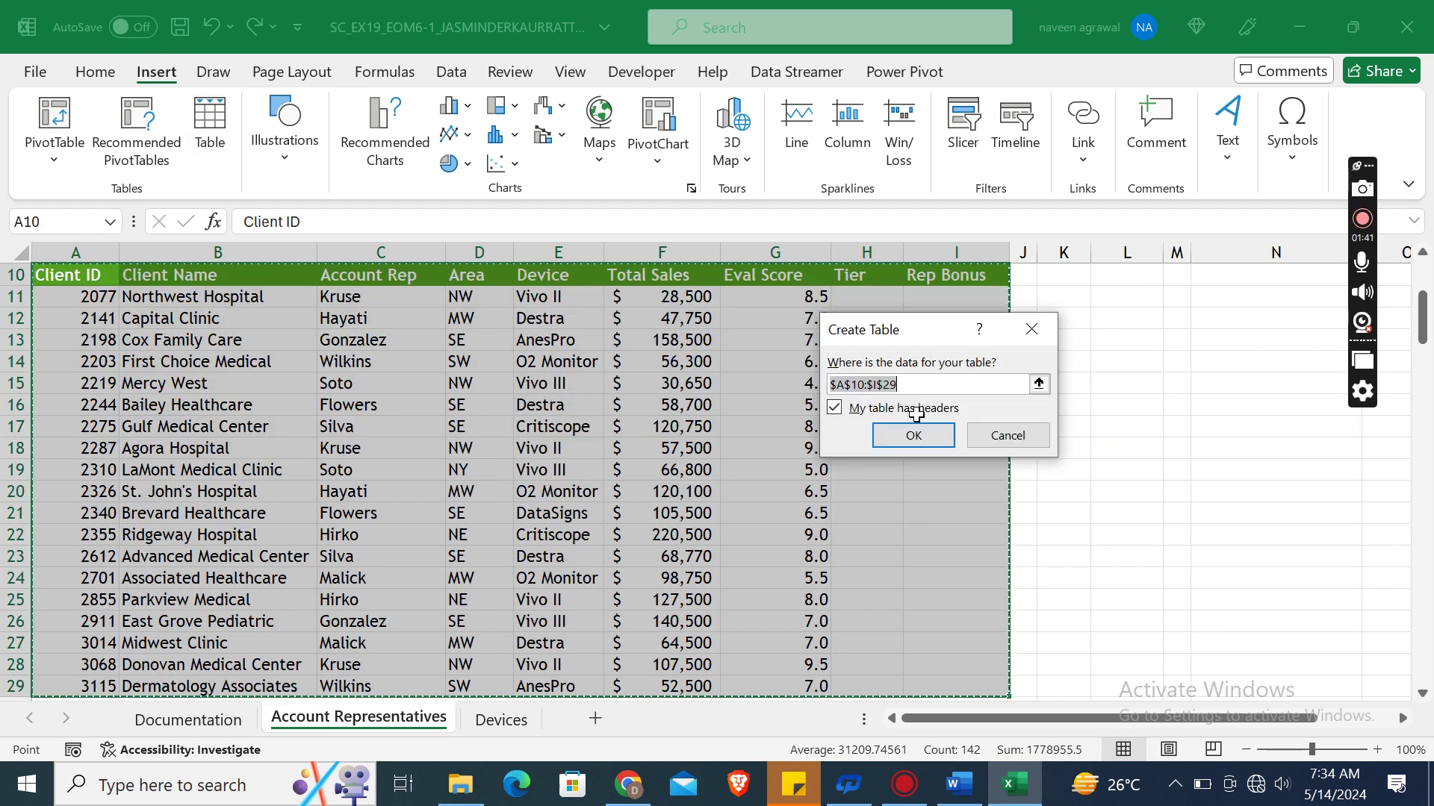
left_click(913, 435)
left_click(949, 791)
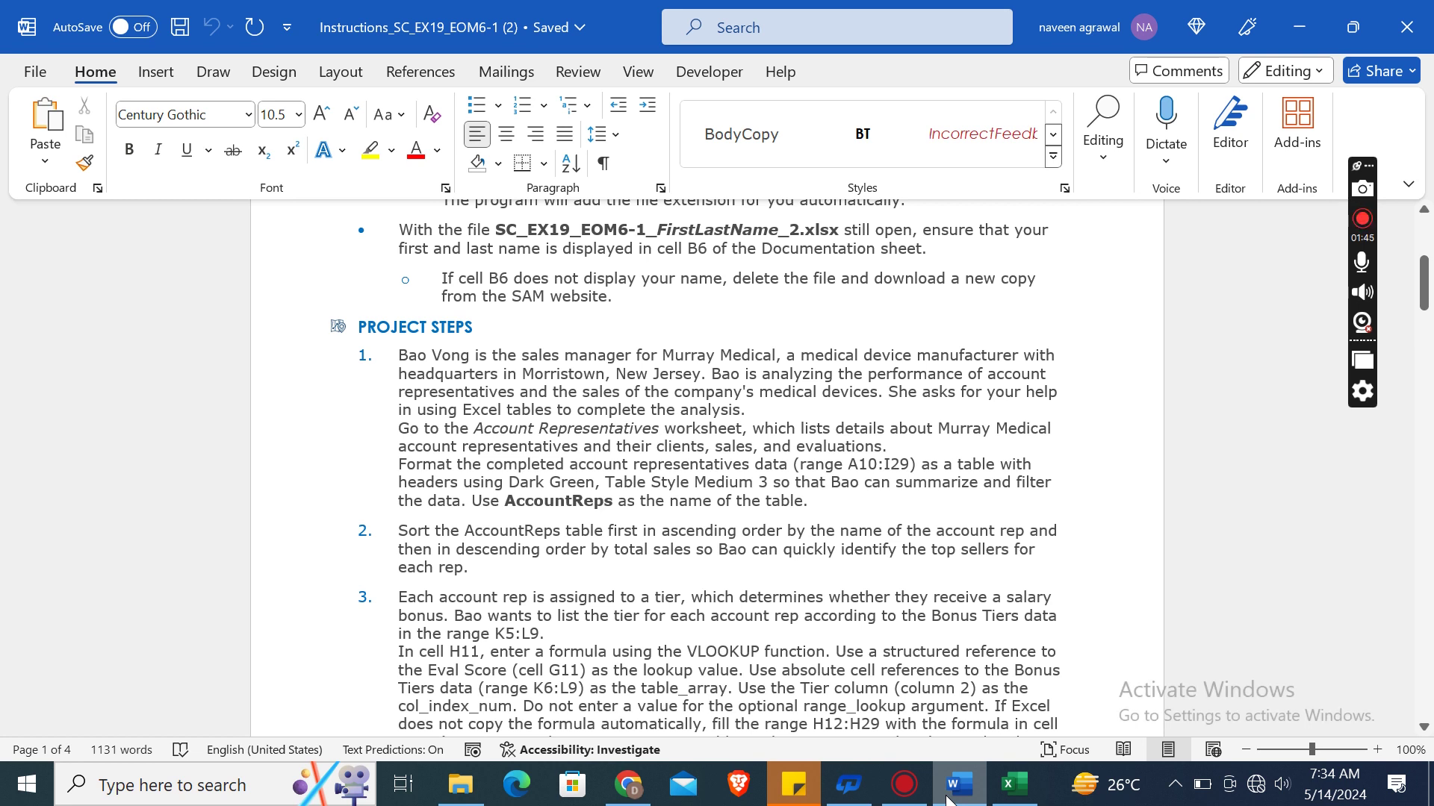
left_click(1013, 784)
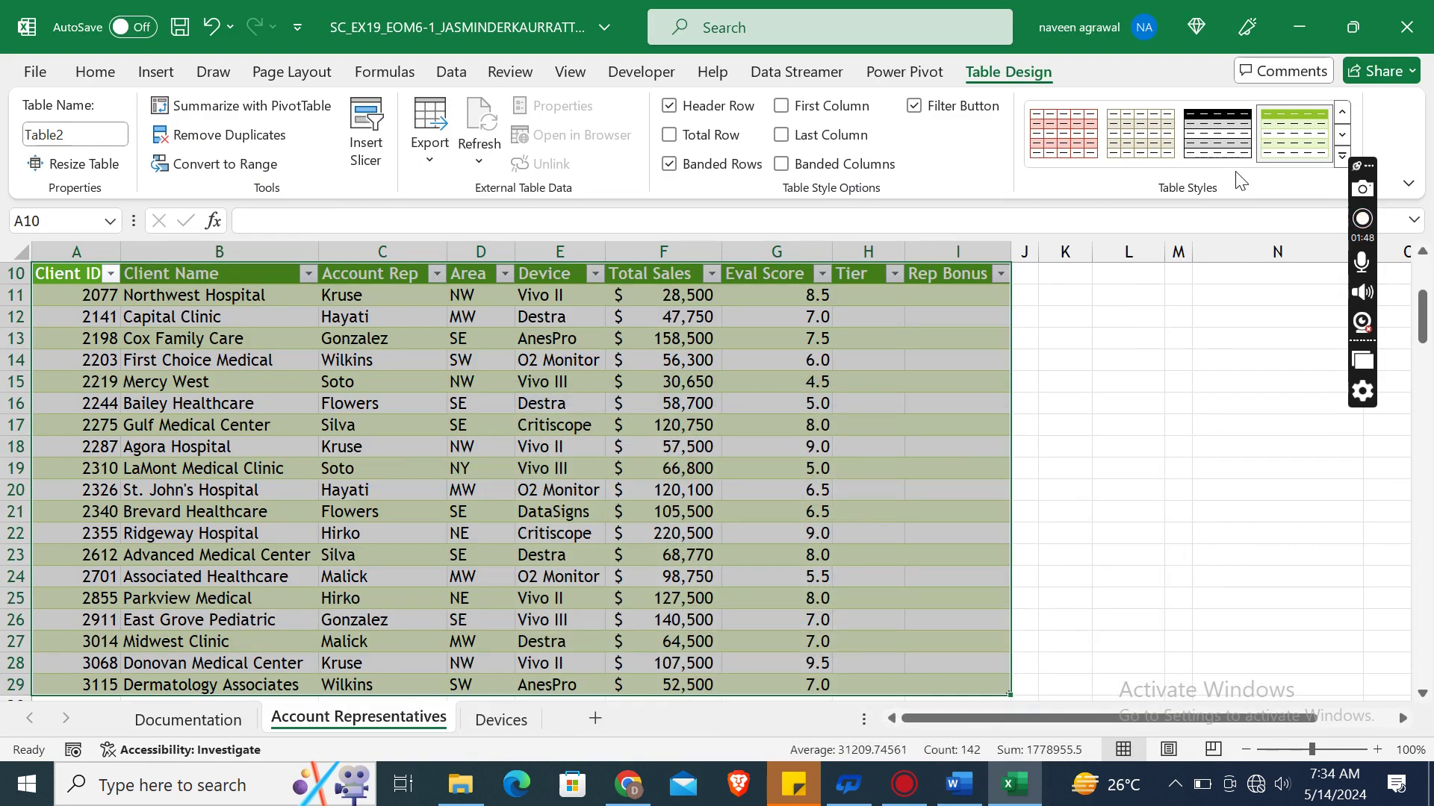
Apply Dark Green Table Style Medium 3 to the table
left_click(1342, 156)
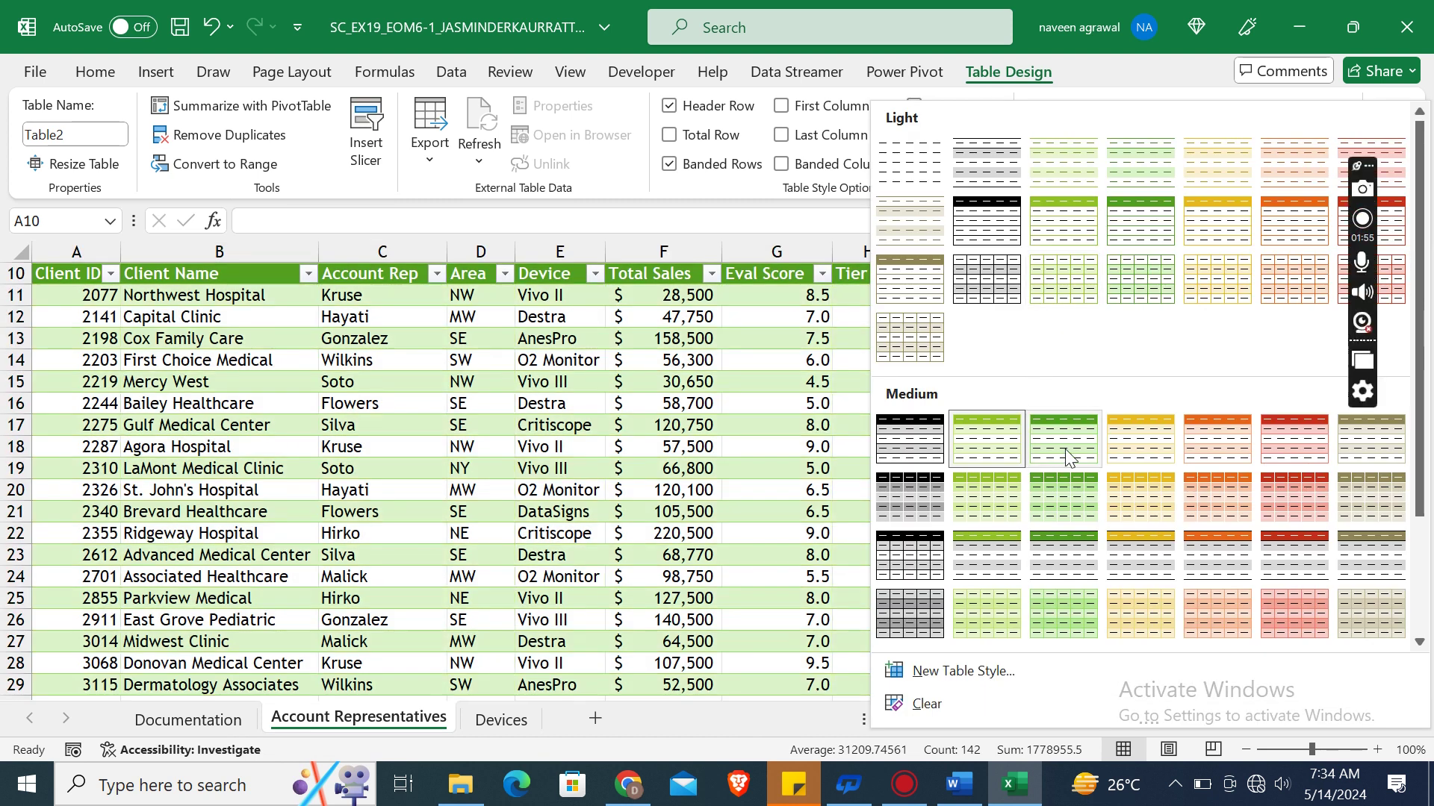
left_click(1066, 457)
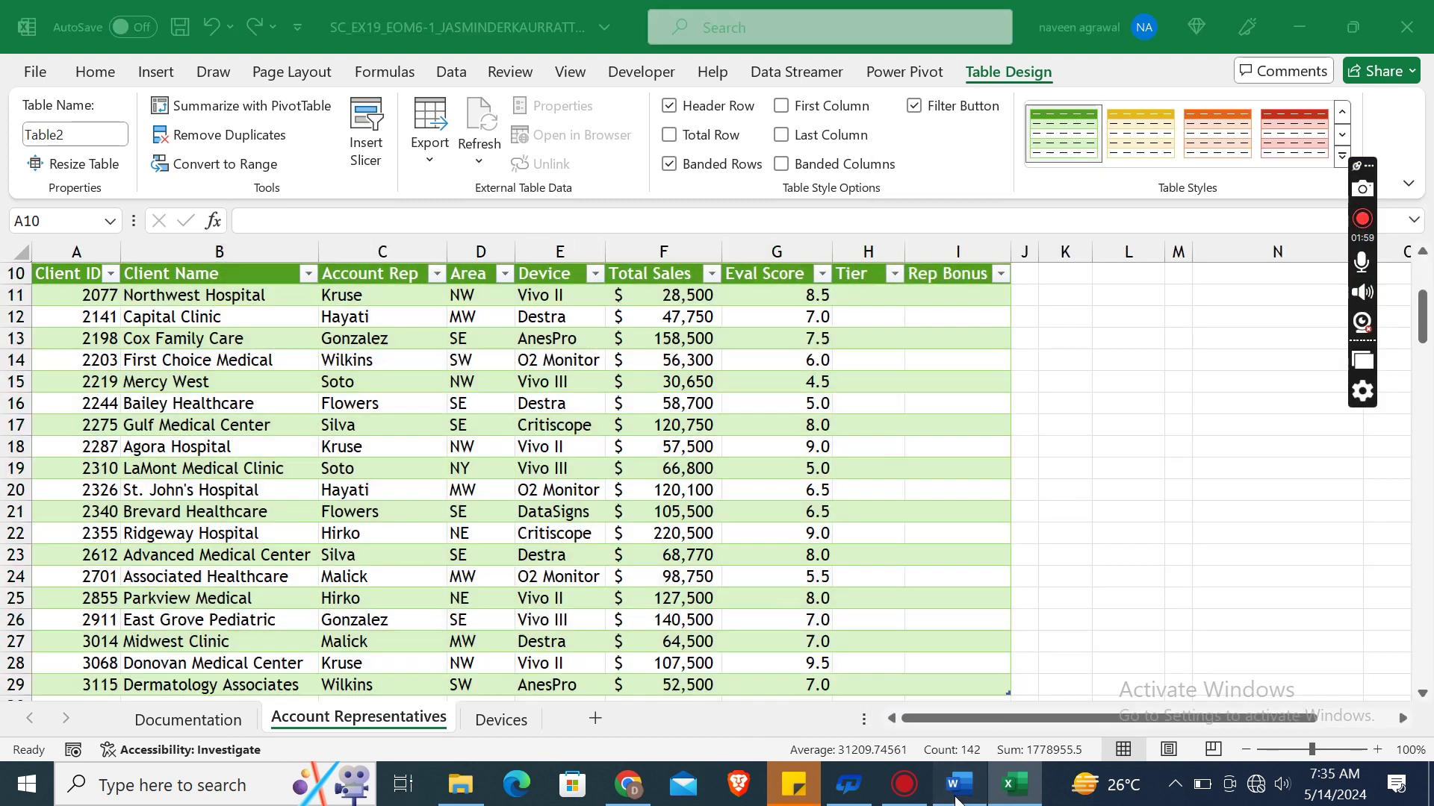
left_click(976, 796)
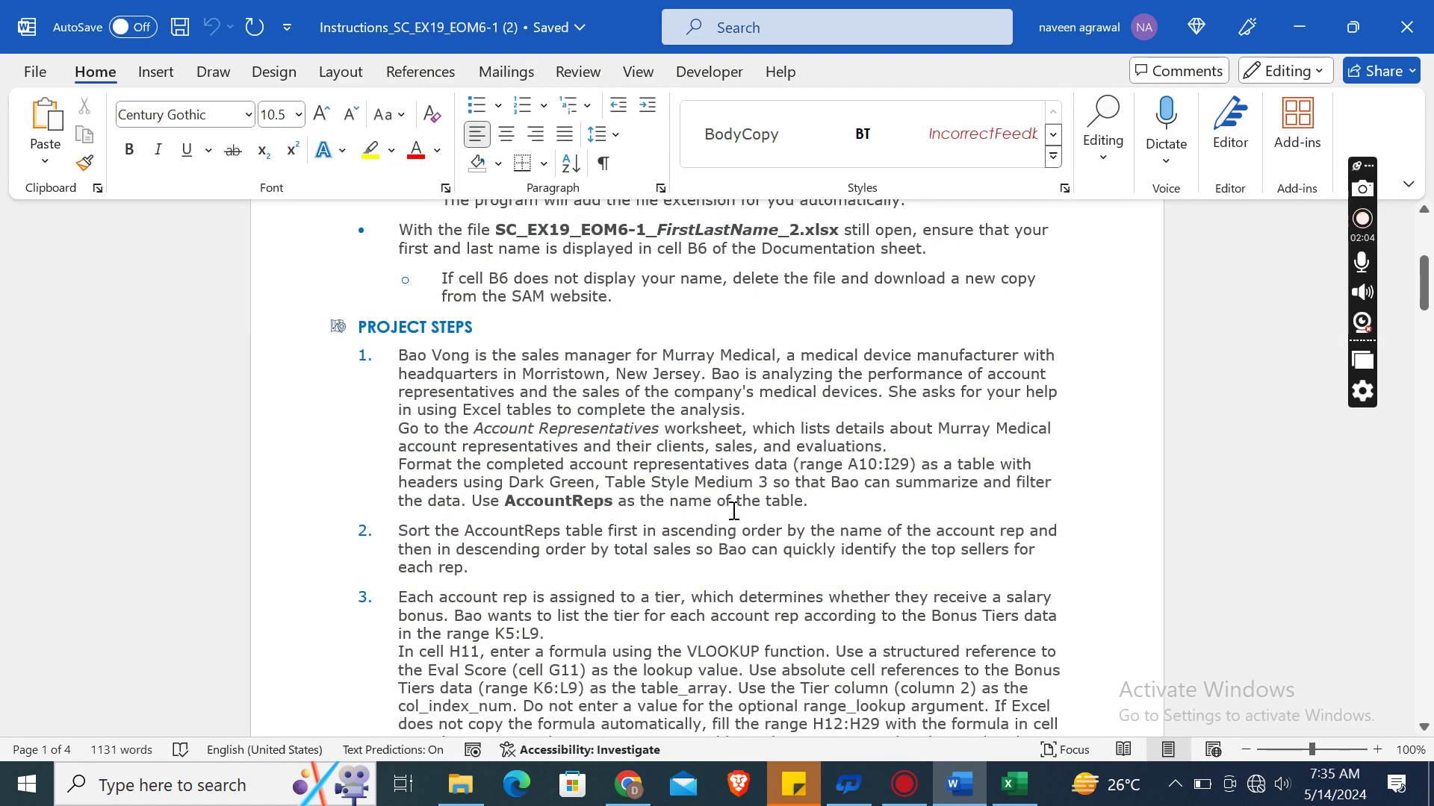
Copy 'AccountReps' from the instructions and paste it as the table name
left_click(508, 507)
key("shift+Right")
key("shift+Right")
key("shift+Right")
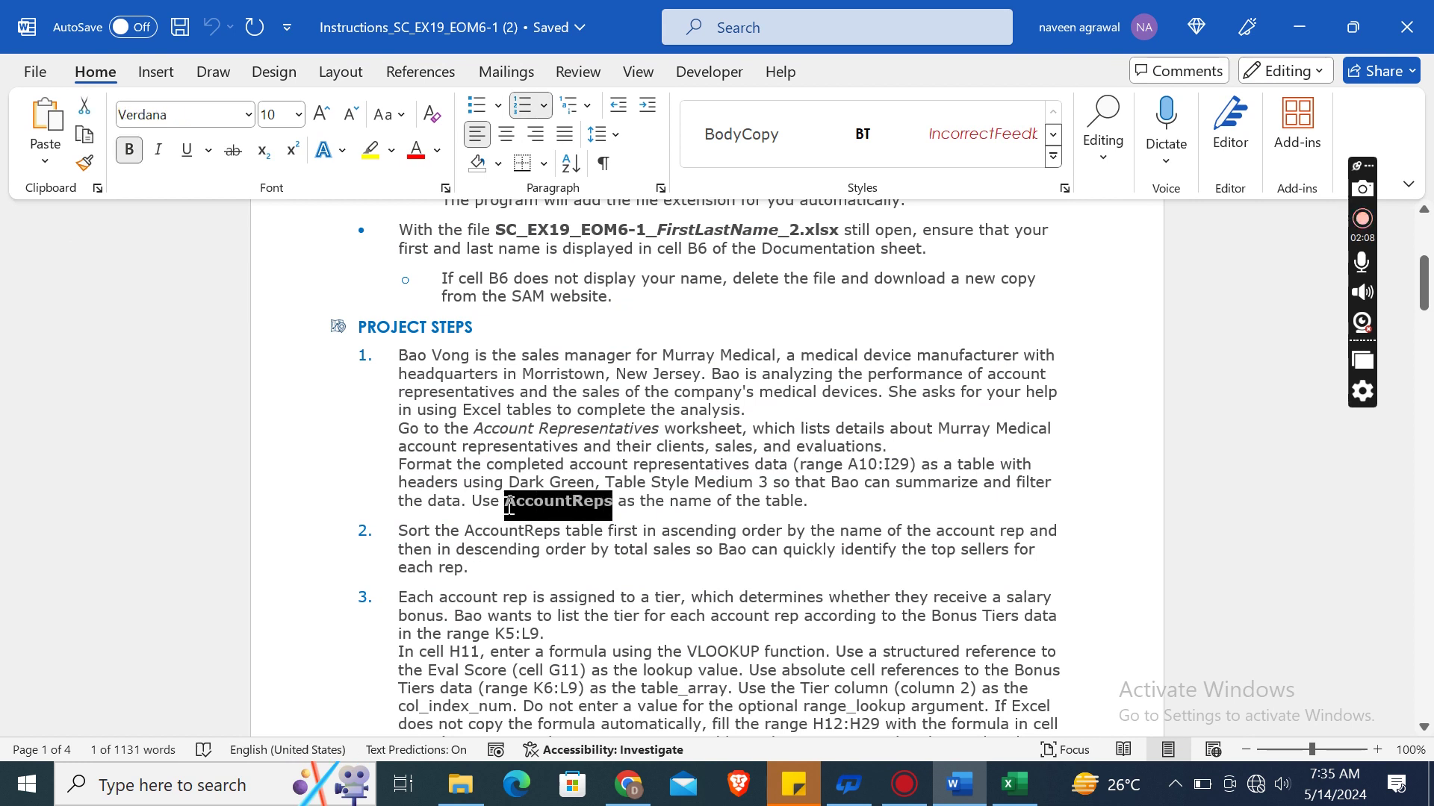
key("shift+Left")
left_click(1013, 784)
left_click(558, 416)
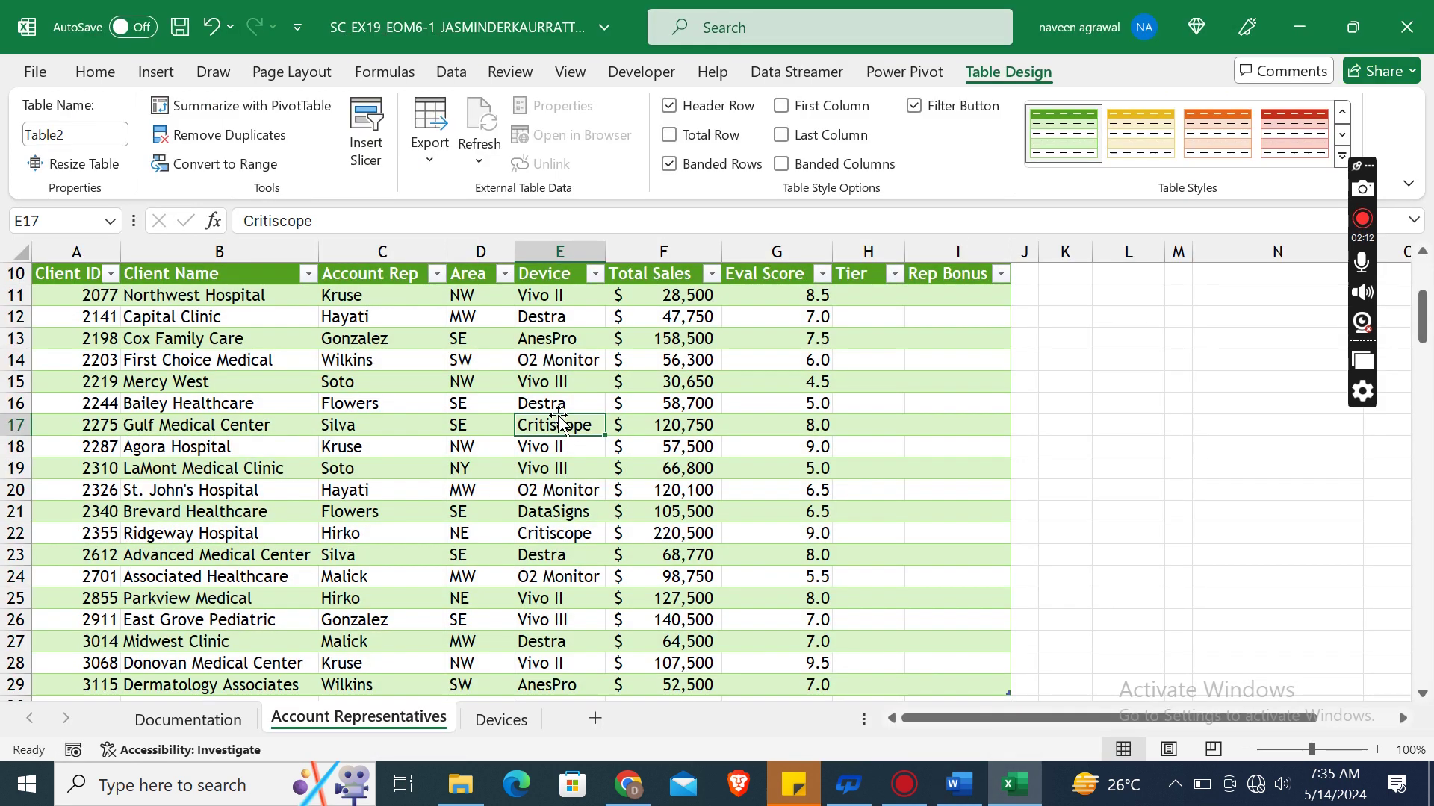
double_click(51, 134)
key("ctrl+v")
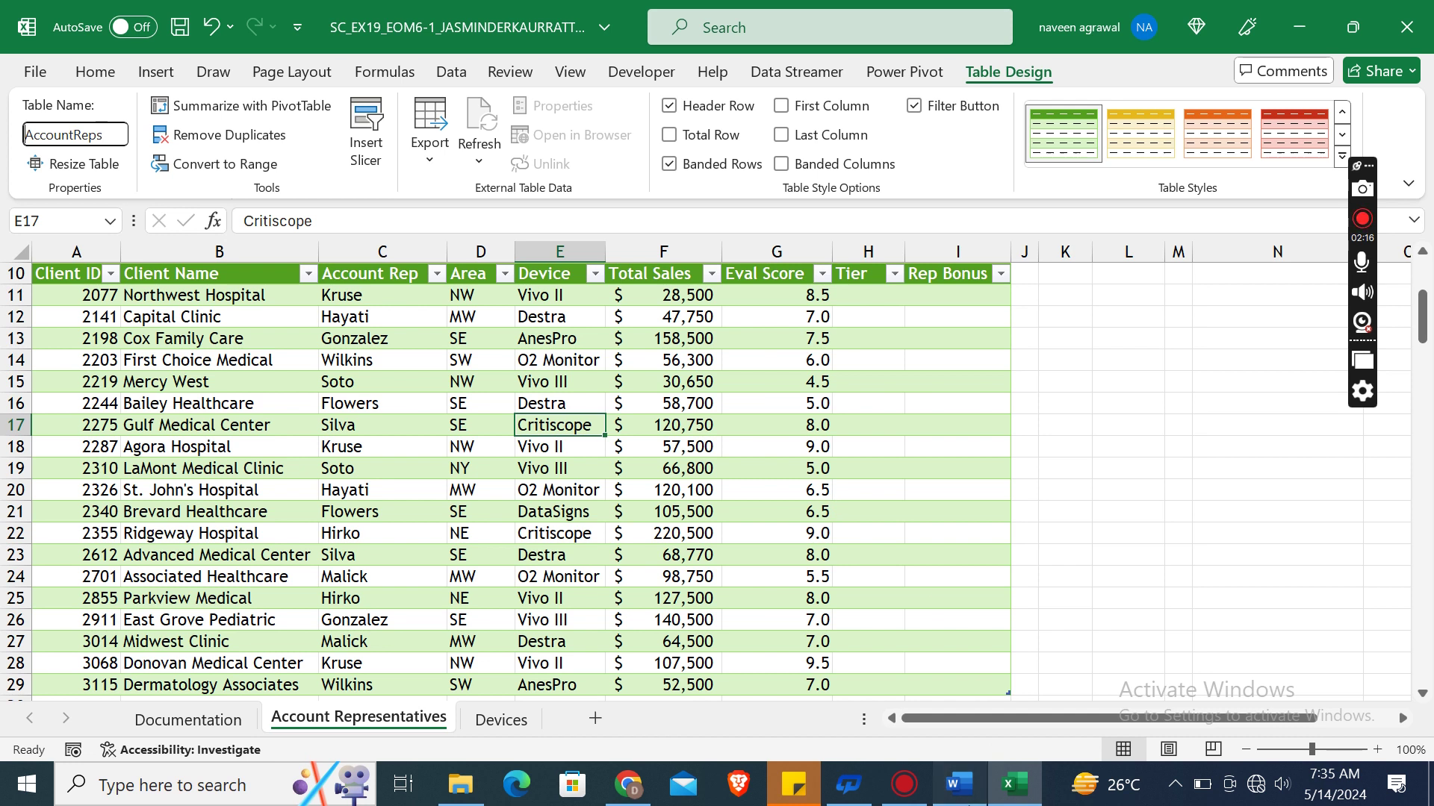
left_click(959, 784)
left_click(686, 596)
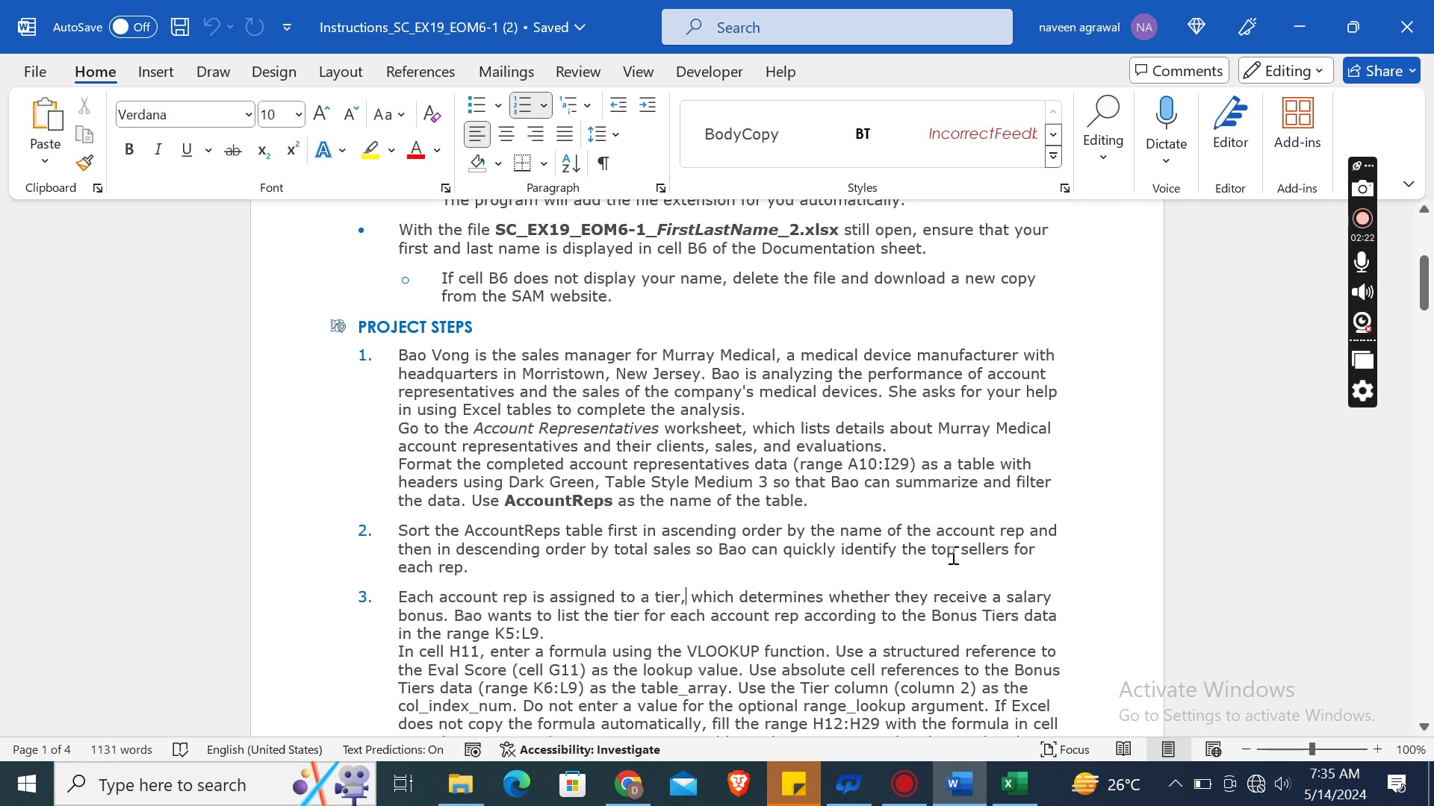
Set up a Sort on the table with Account Rep as the first sort column
left_click(1013, 783)
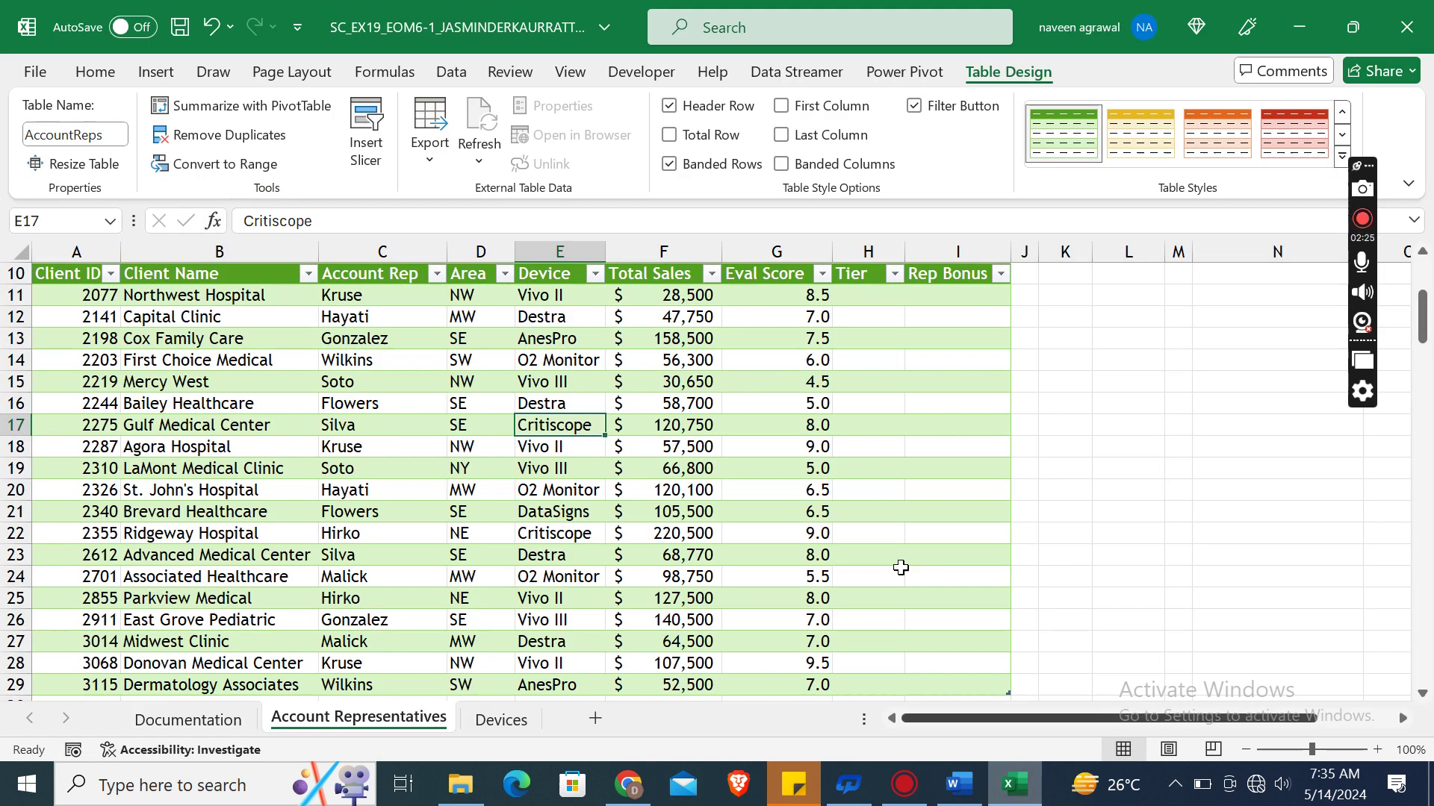
left_click(451, 72)
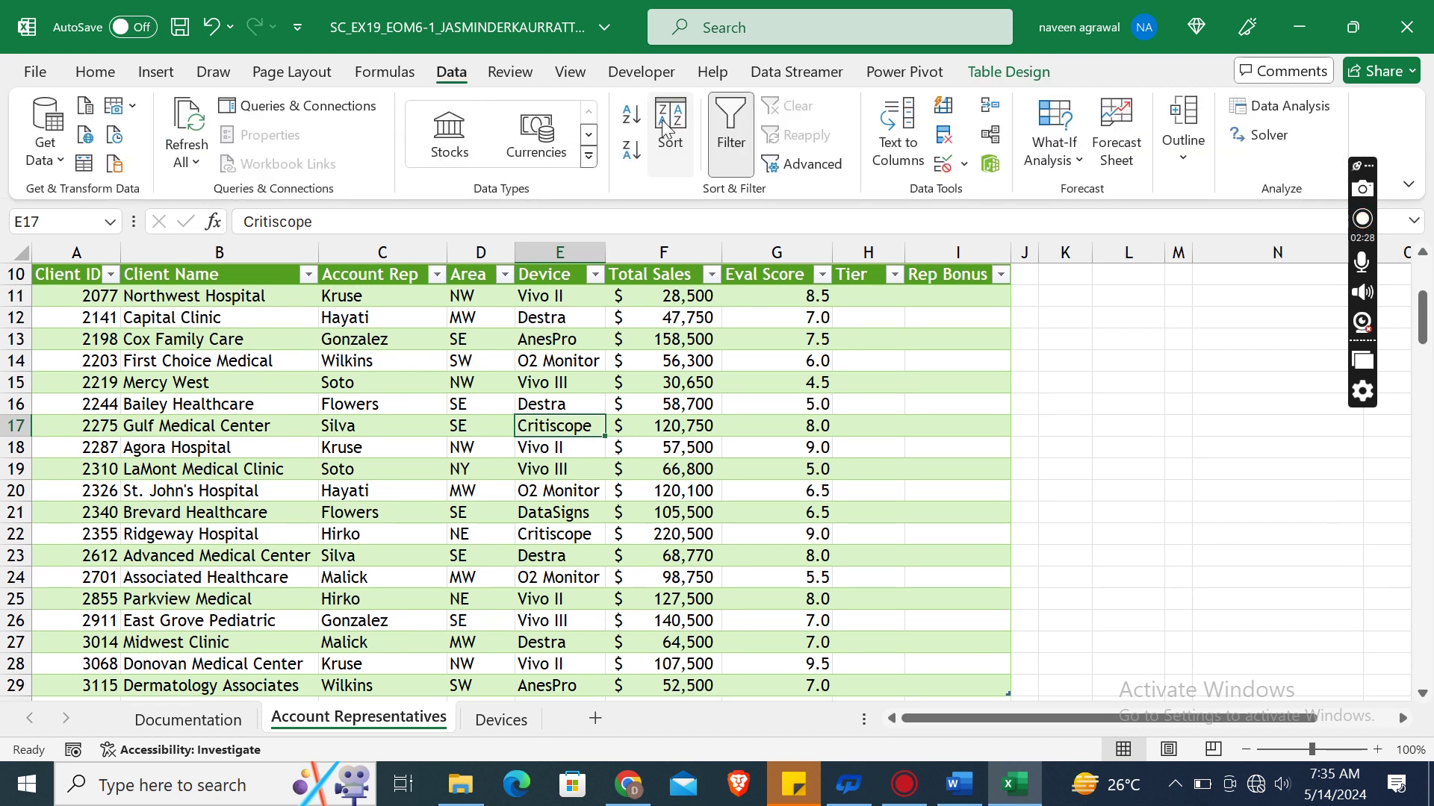
key("ctrl+a")
left_click(669, 129)
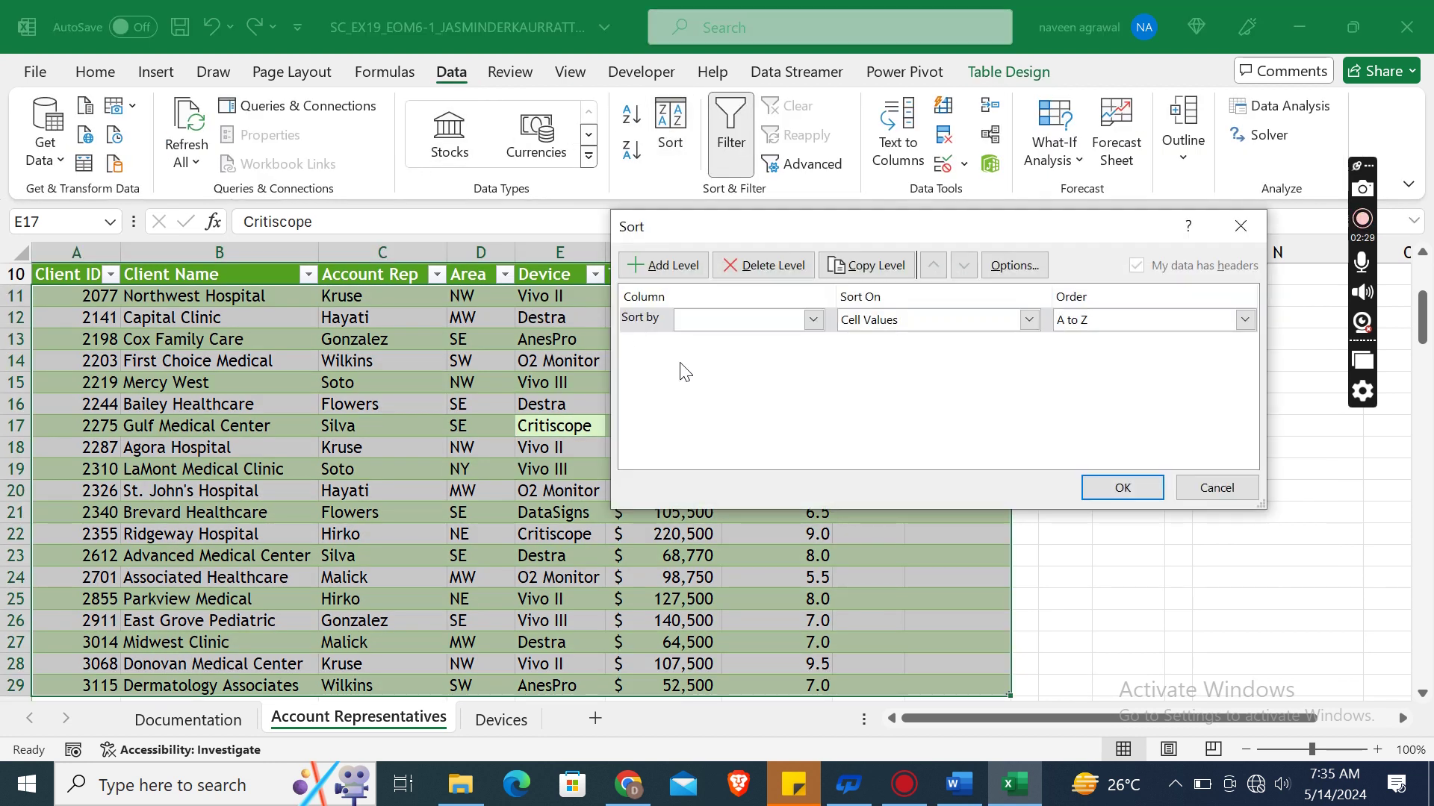
left_click(813, 320)
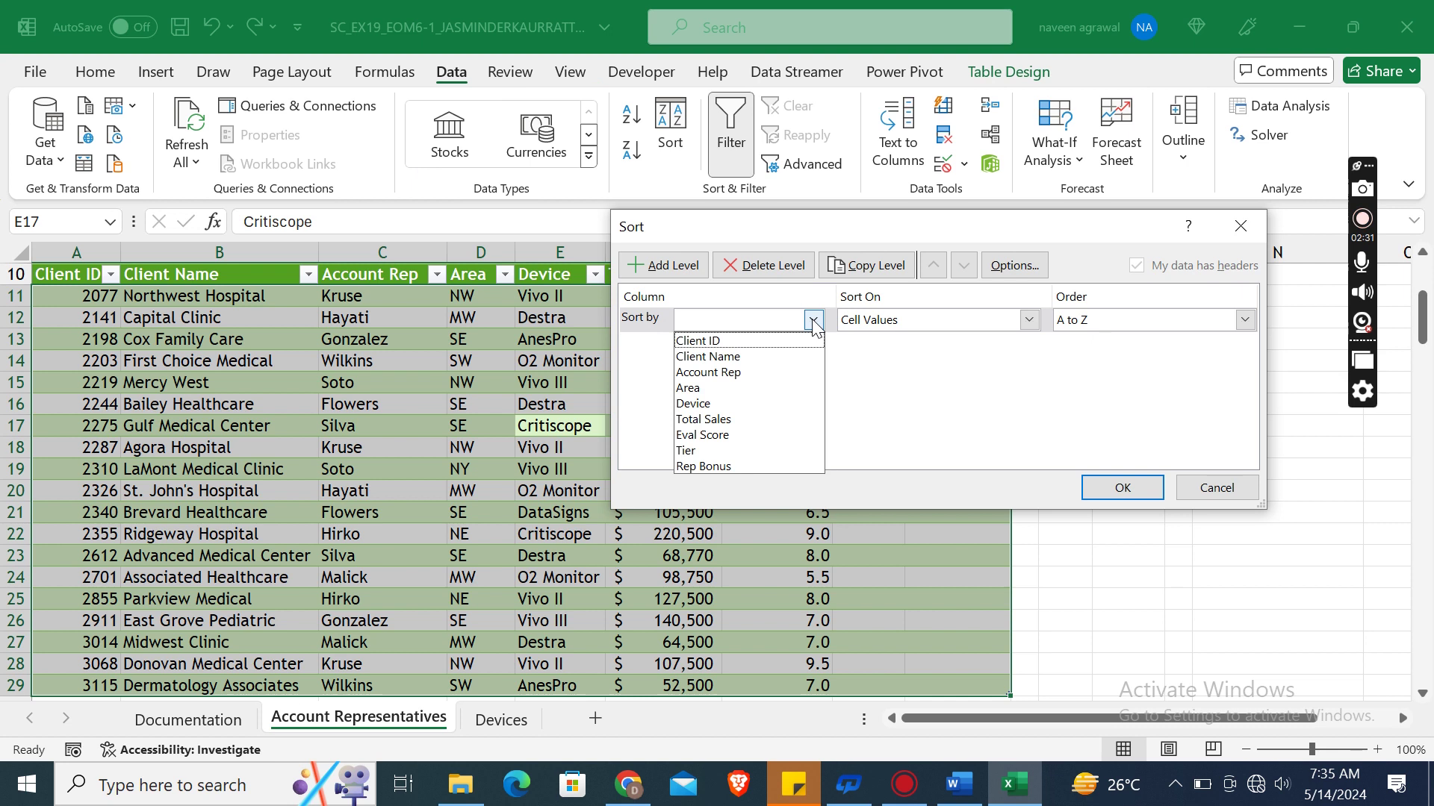
left_click(746, 370)
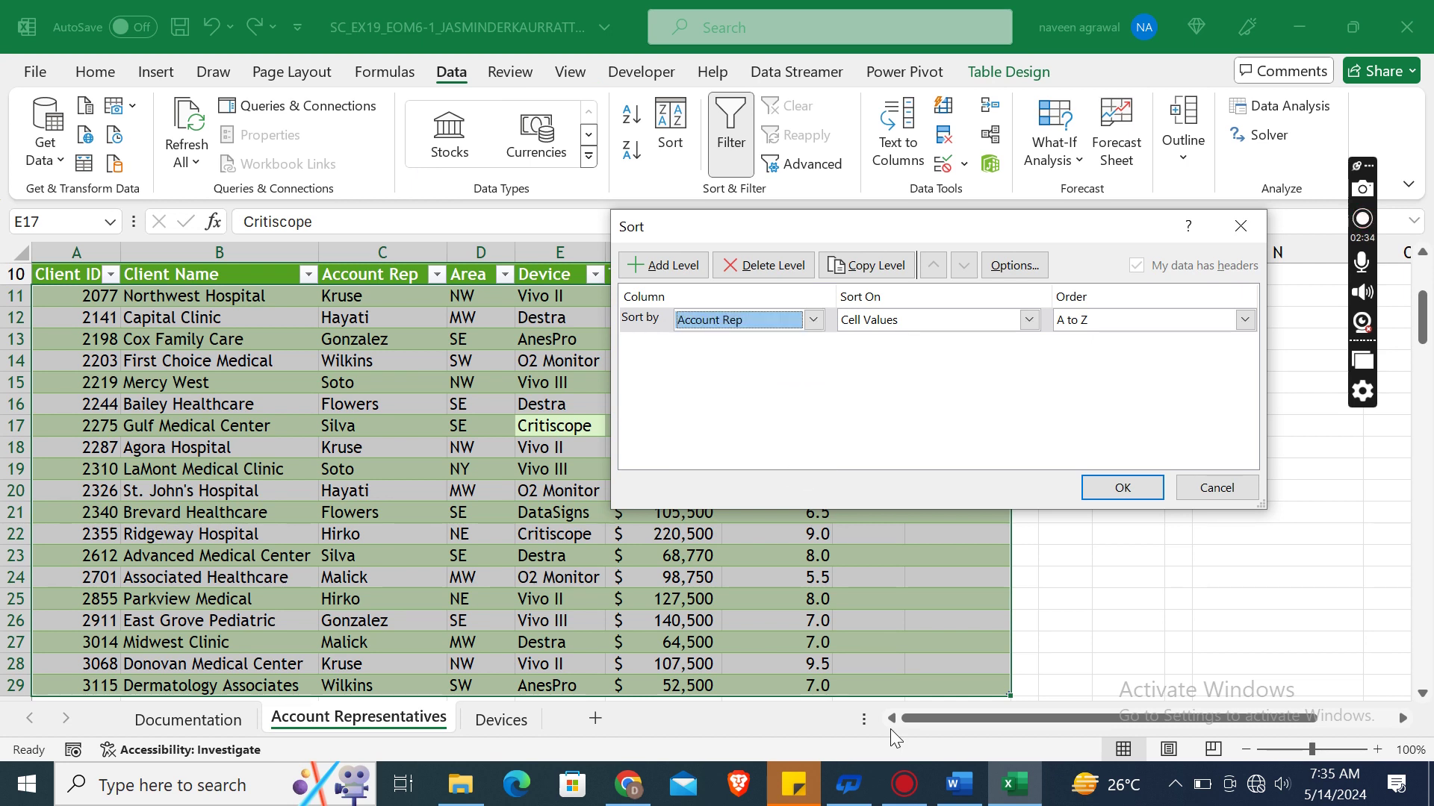
left_click(967, 793)
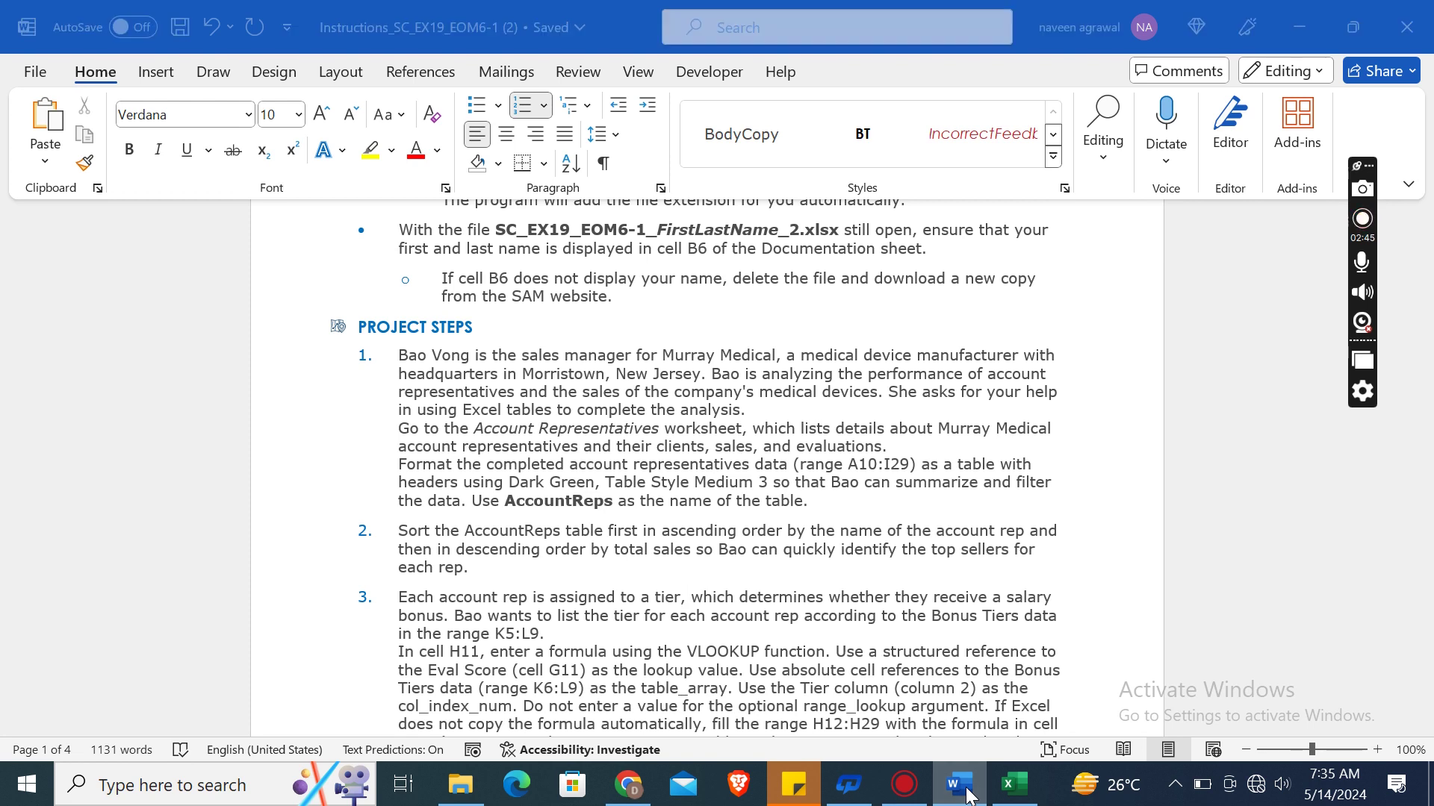
left_click(1014, 784)
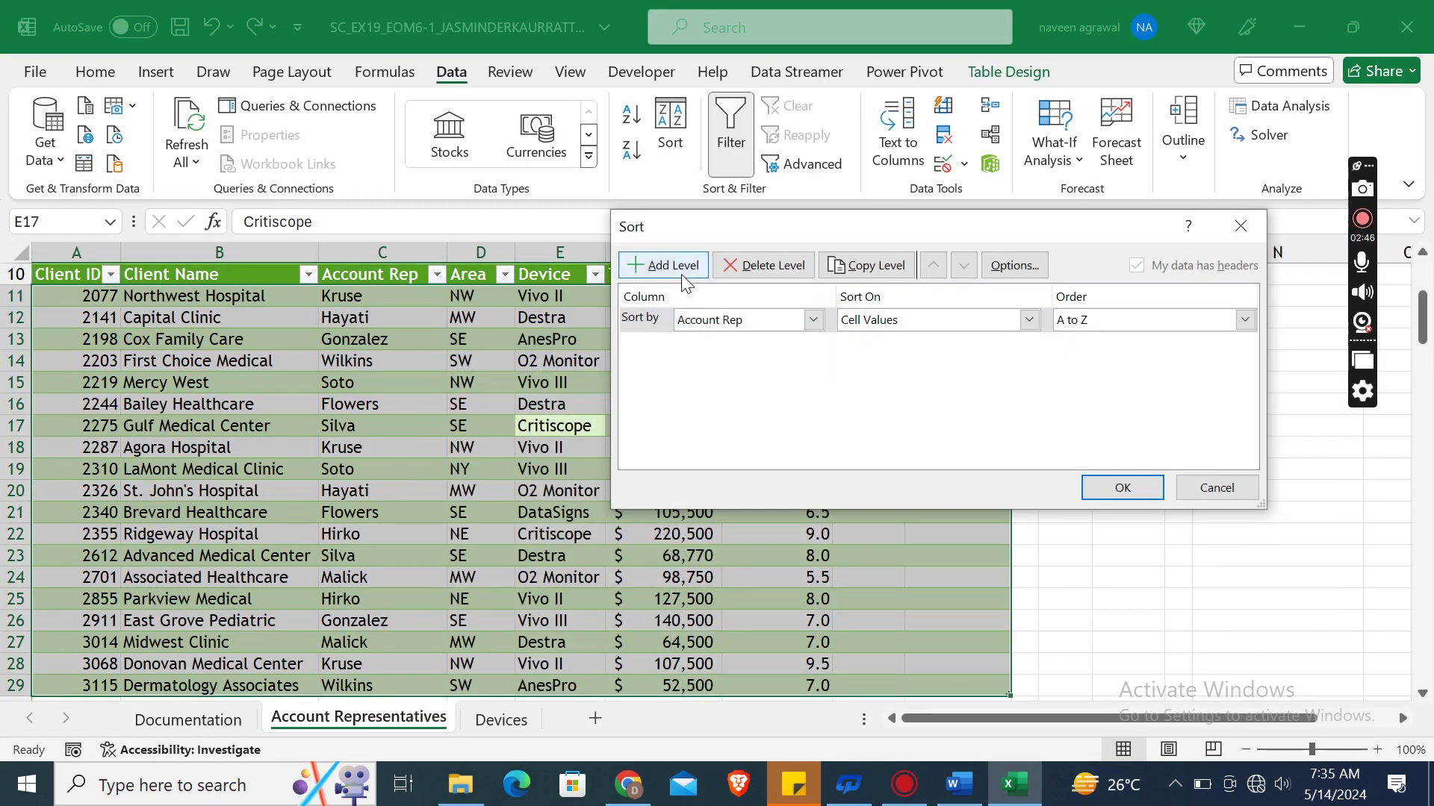
Add a second level sorting Total Sales from Largest to Smallest and apply the sort
left_click(661, 266)
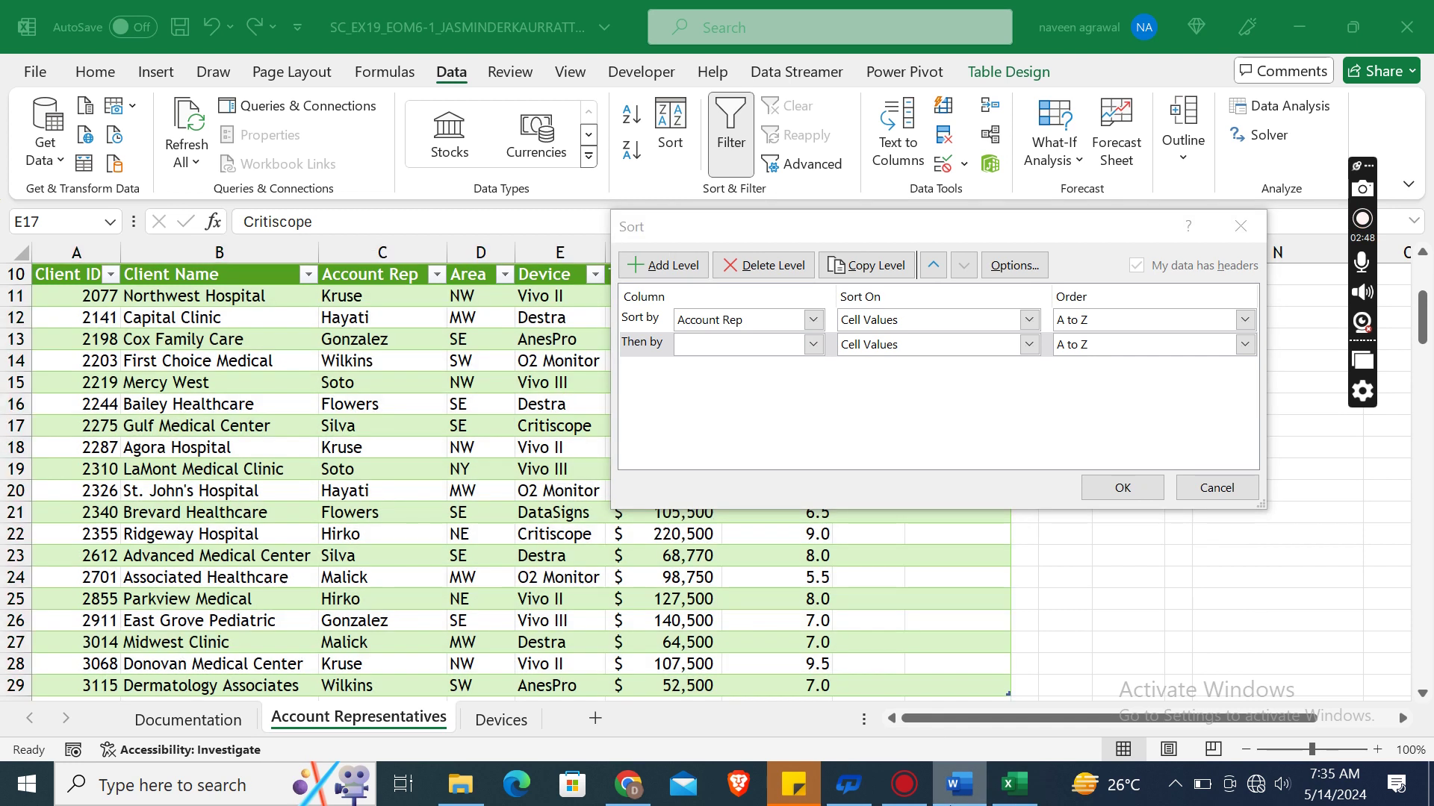
left_click(959, 784)
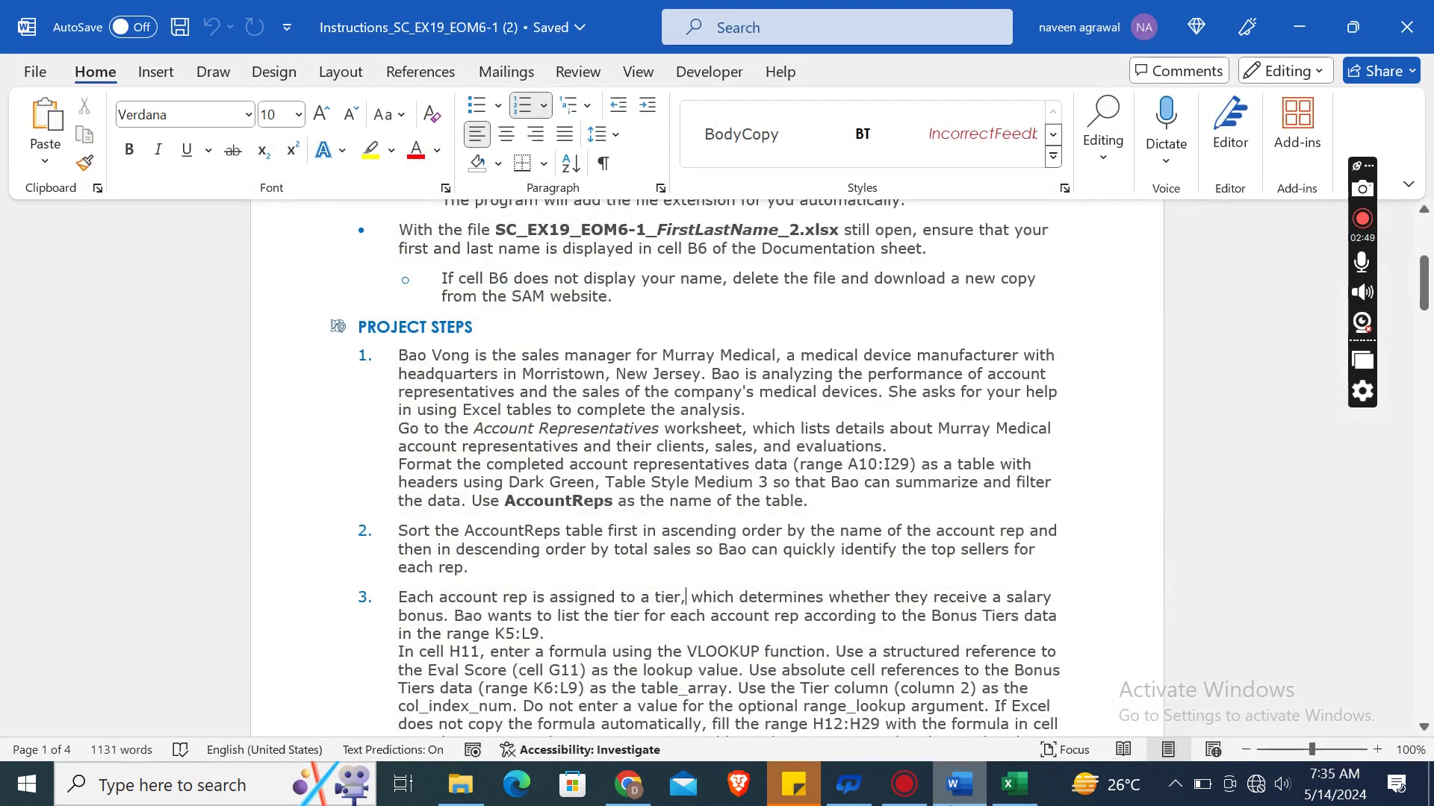
left_click(1014, 784)
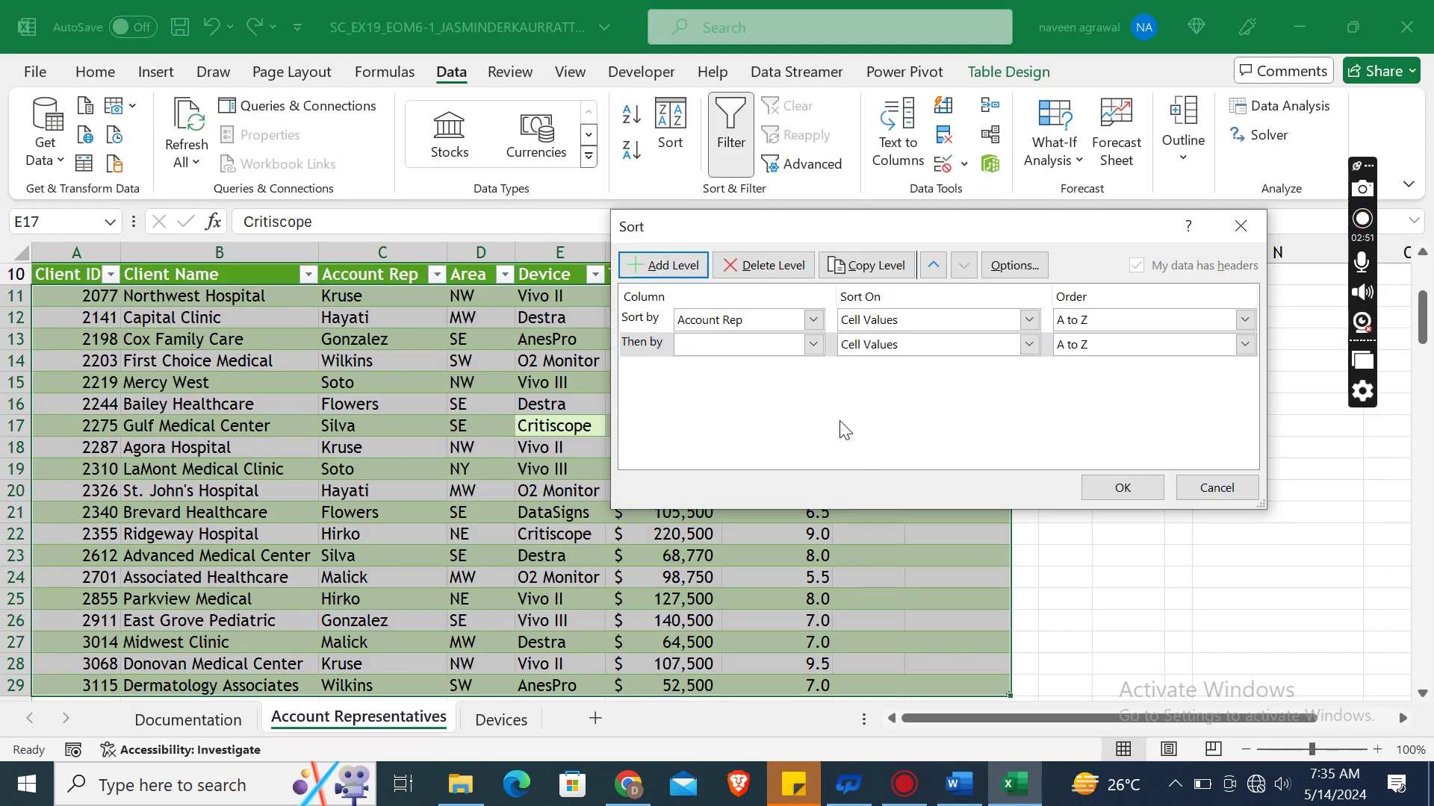
left_click(813, 344)
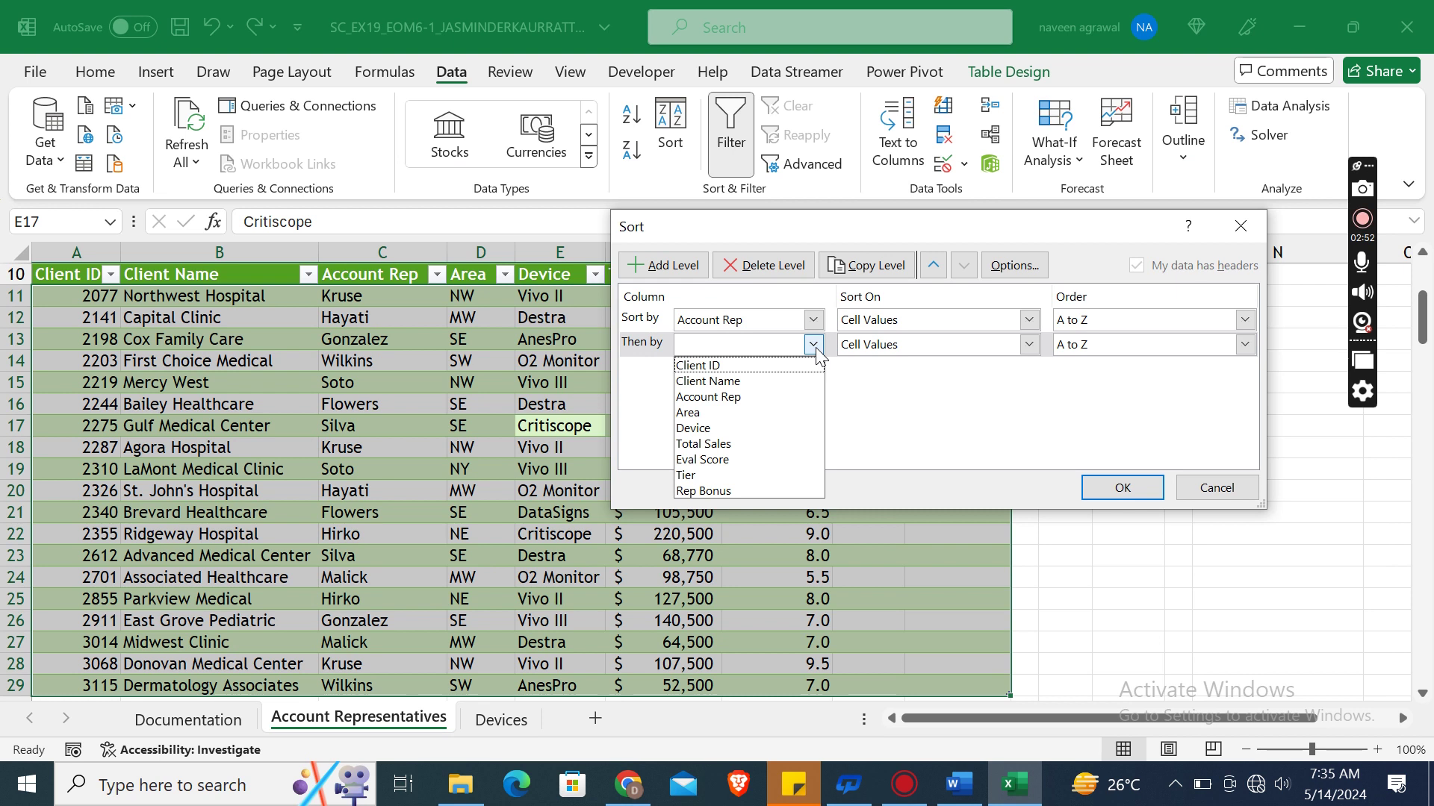
left_click(756, 443)
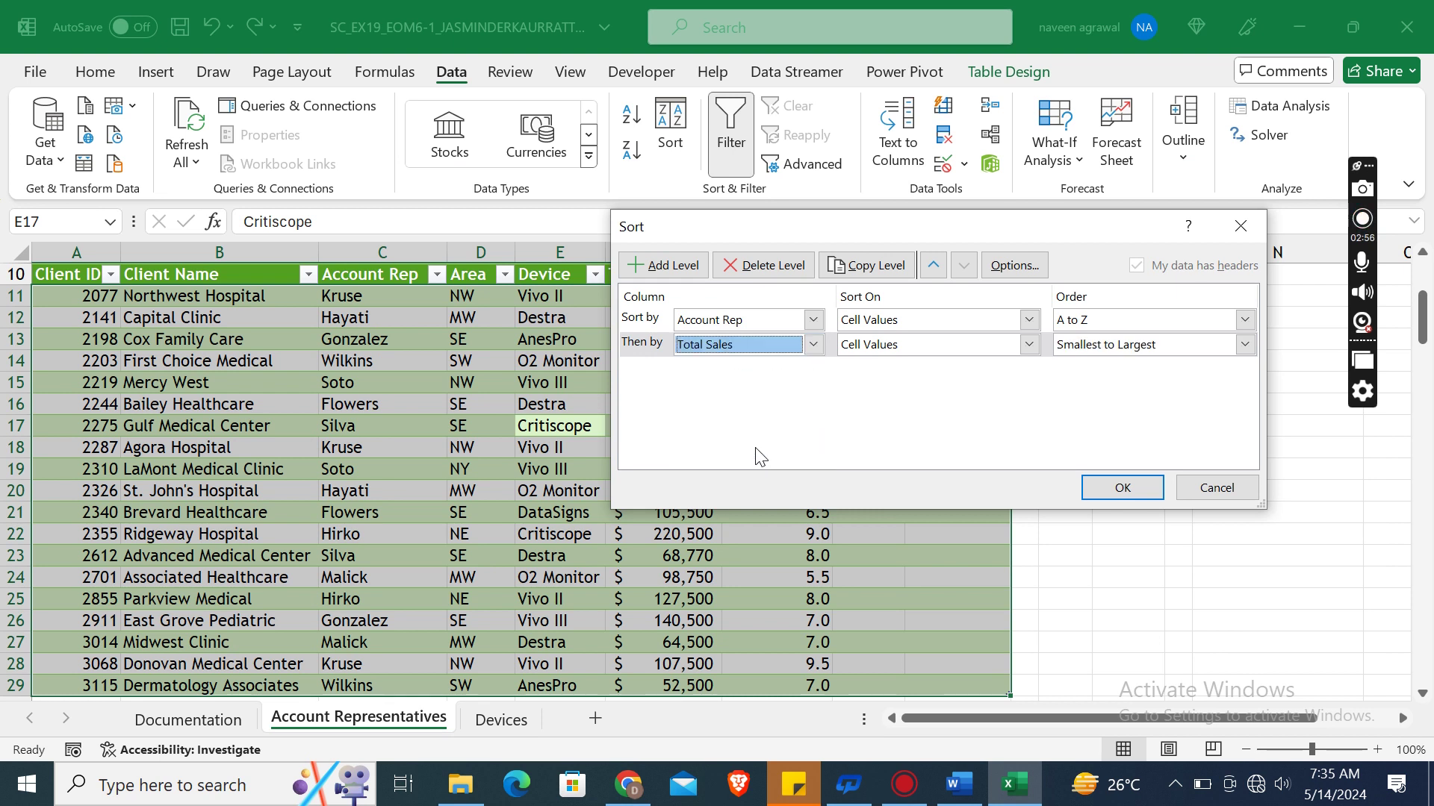
left_click(1241, 354)
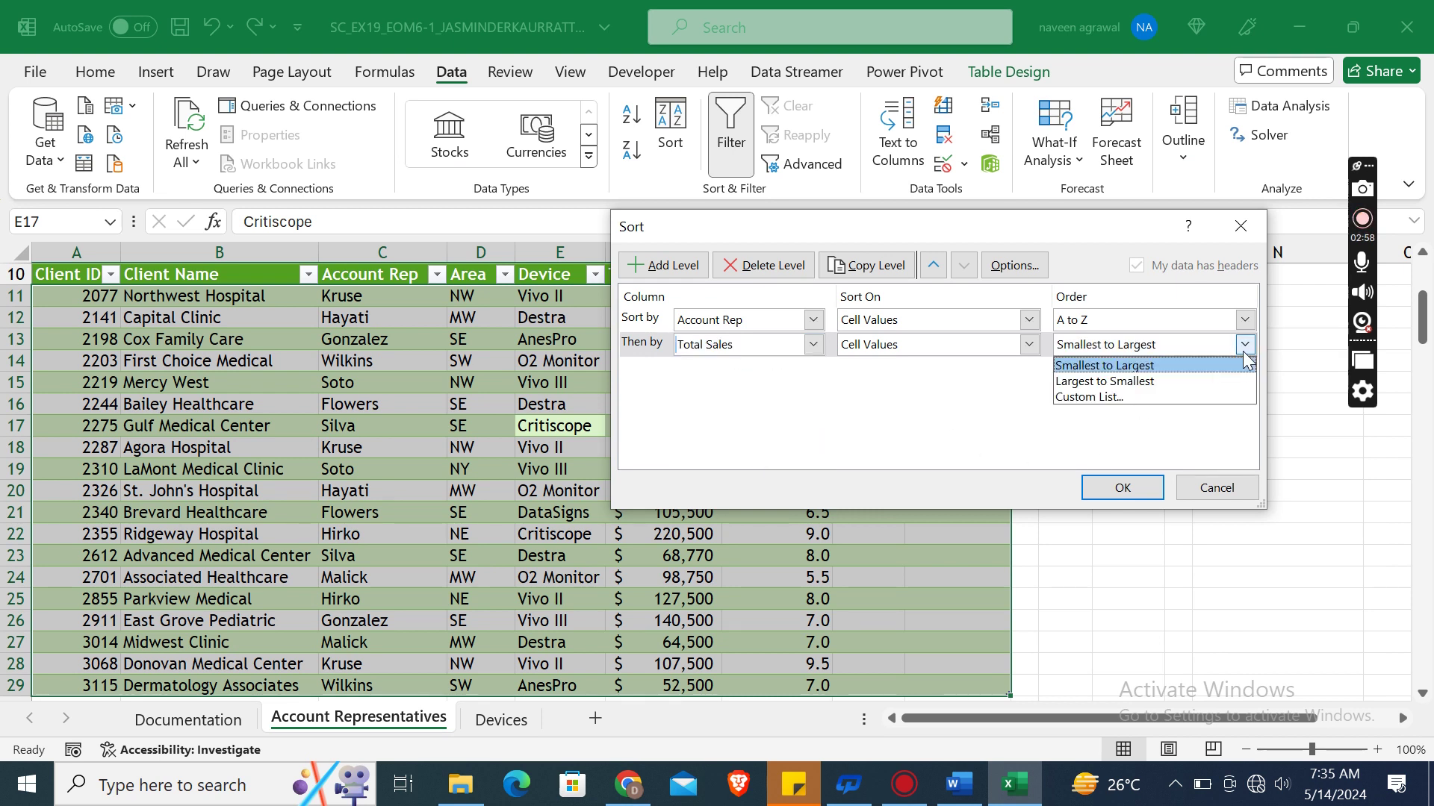
left_click(1181, 379)
left_click(1123, 487)
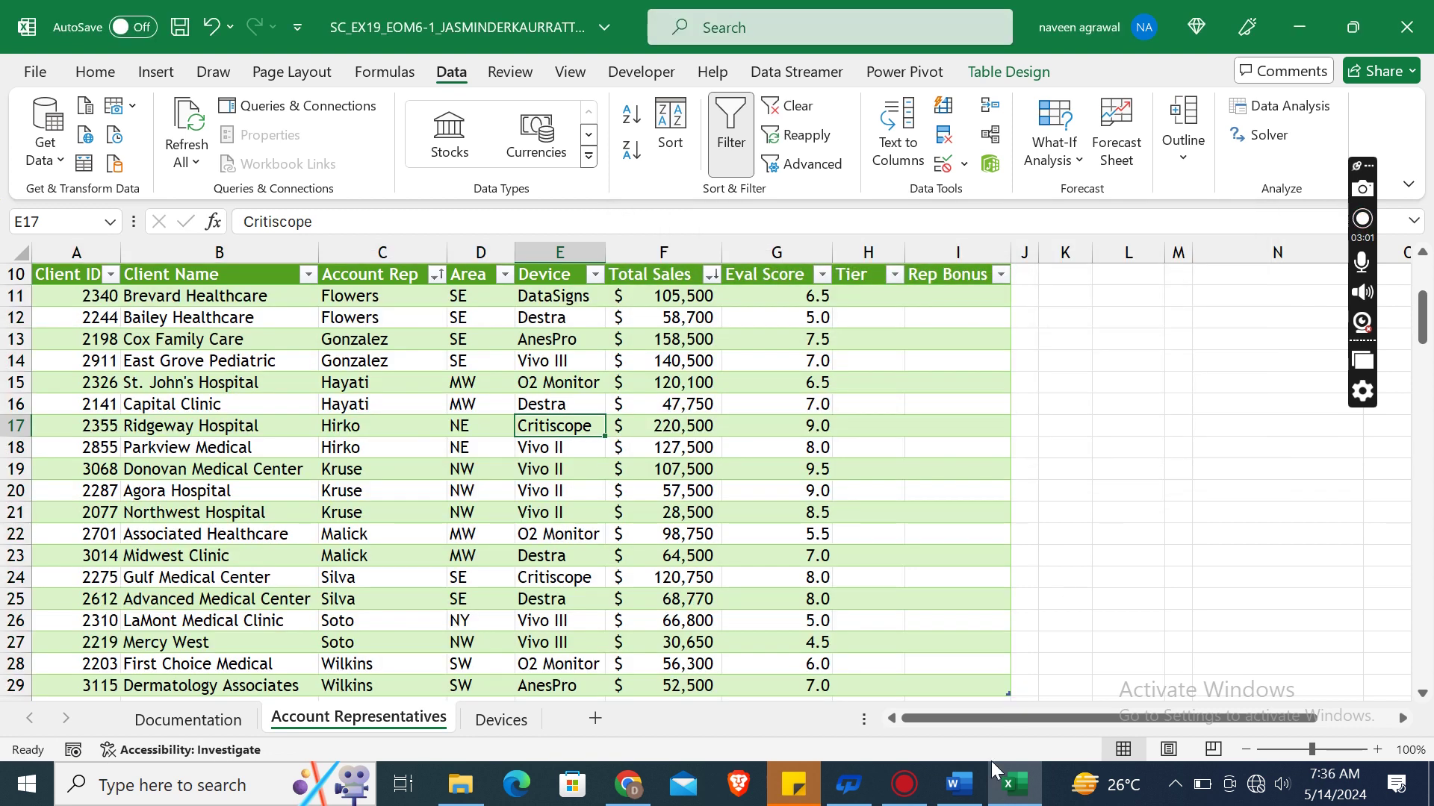
left_click(959, 784)
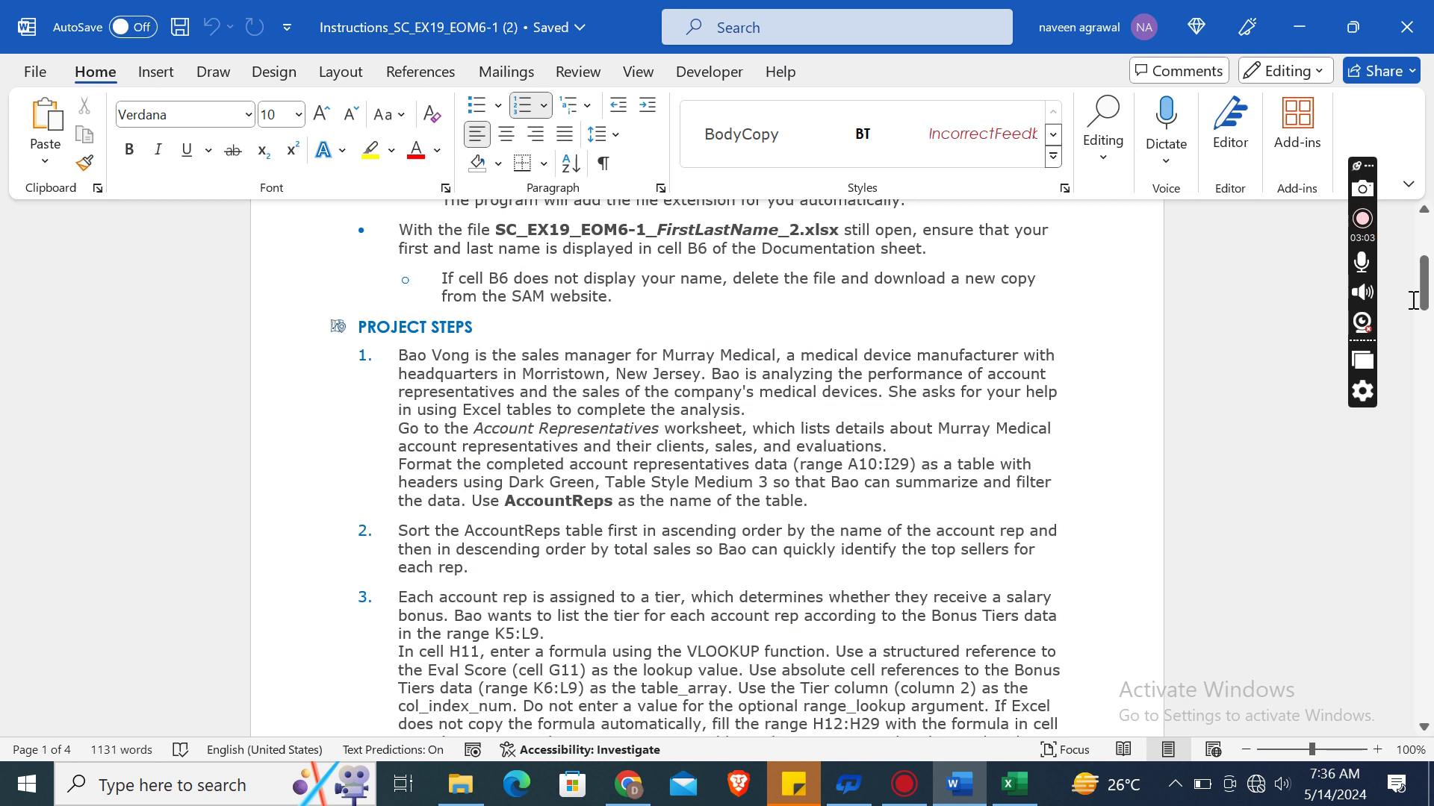
left_click_drag(1424, 293, 1426, 321)
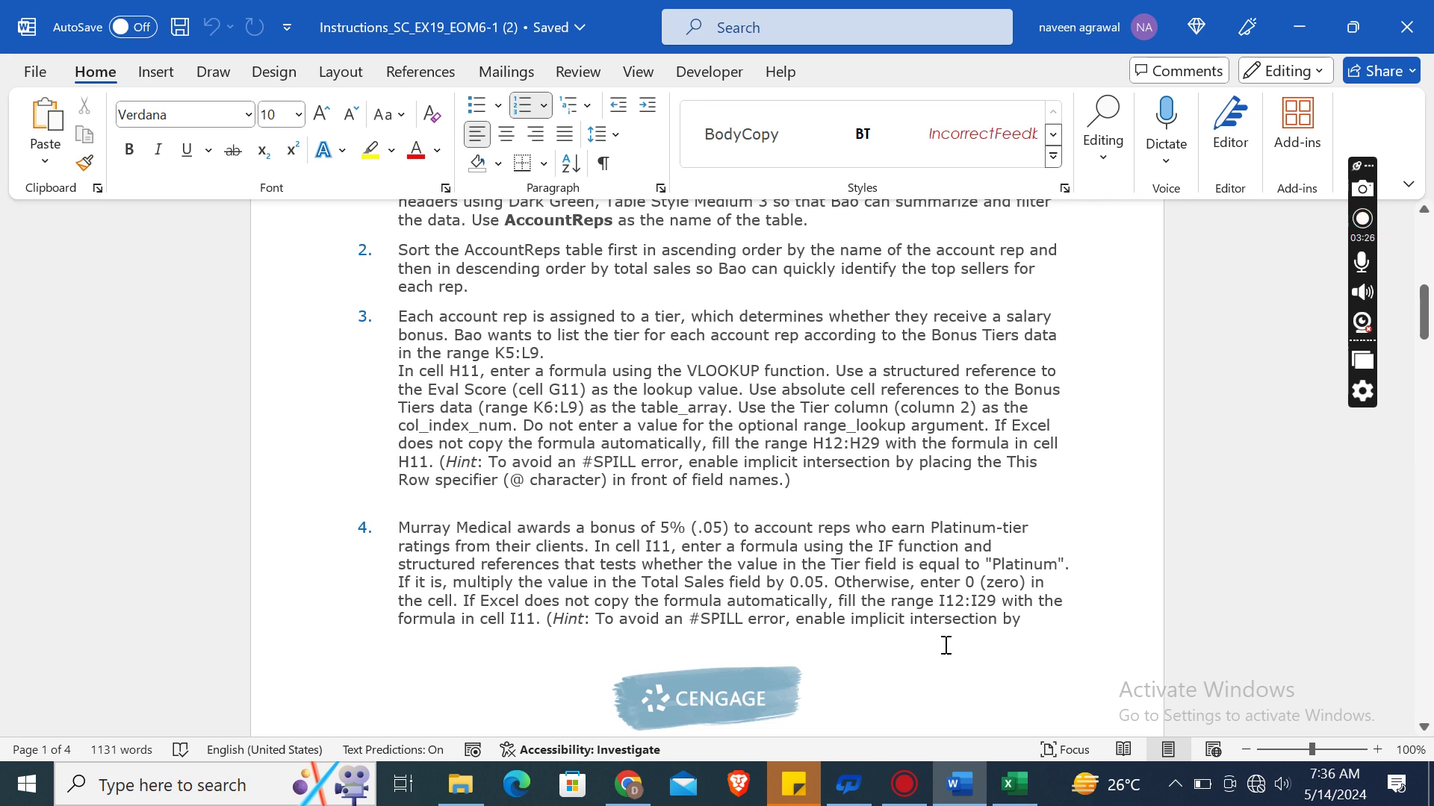
left_click(1014, 784)
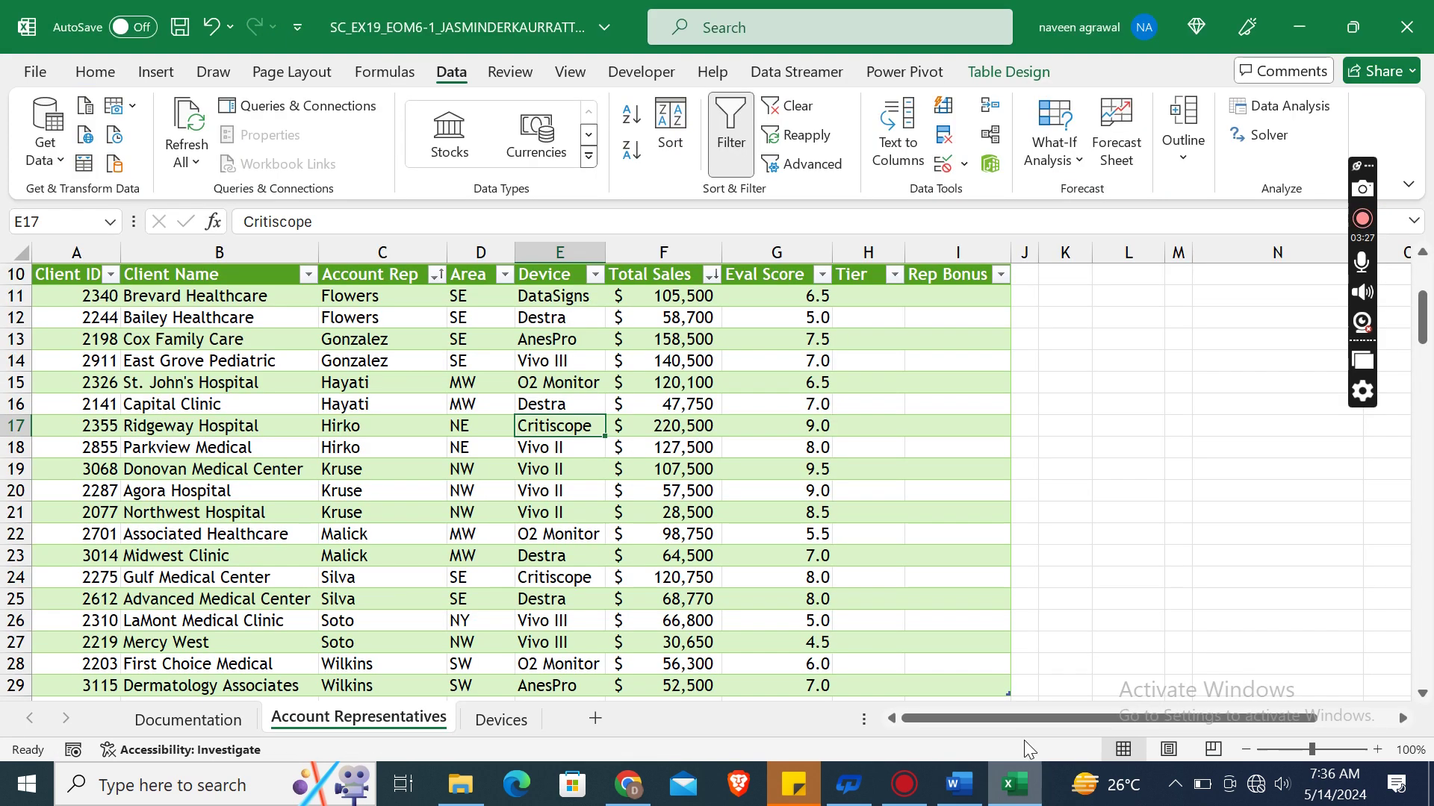
Enter =VLOOKUP( in H11 with [@[Eval Score]] from G11 as the lookup value
left_click(873, 297)
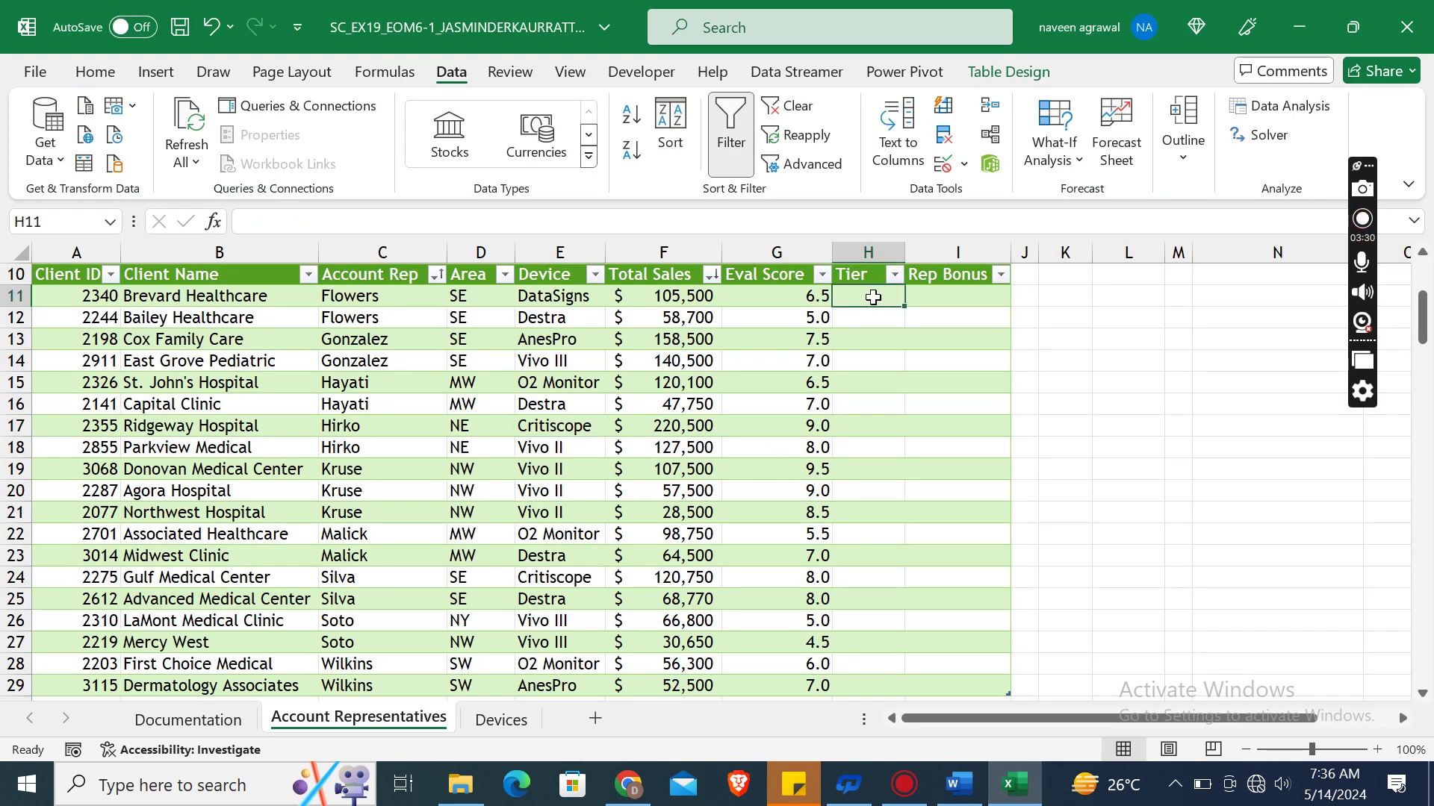
type("=VLOOKUP(")
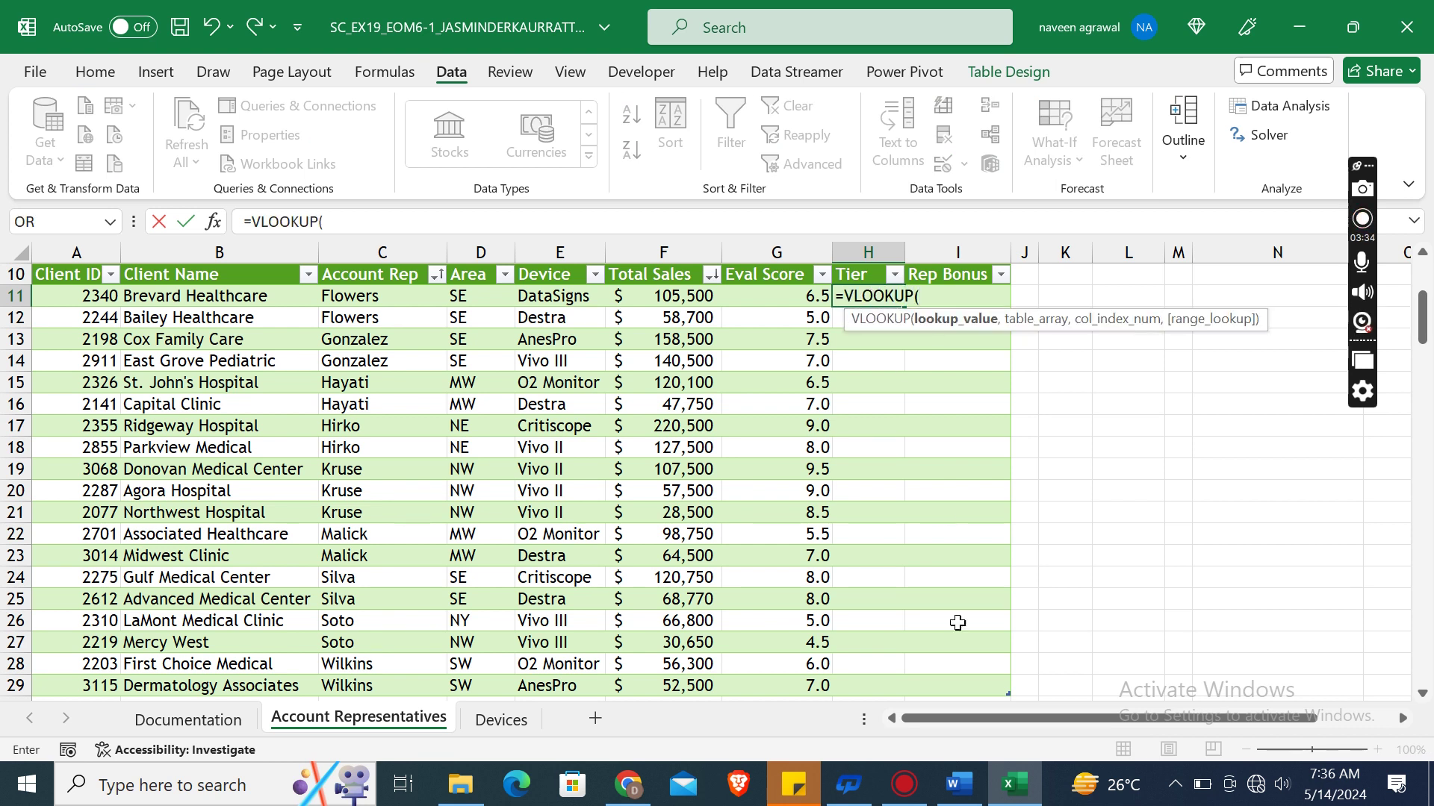
left_click(959, 784)
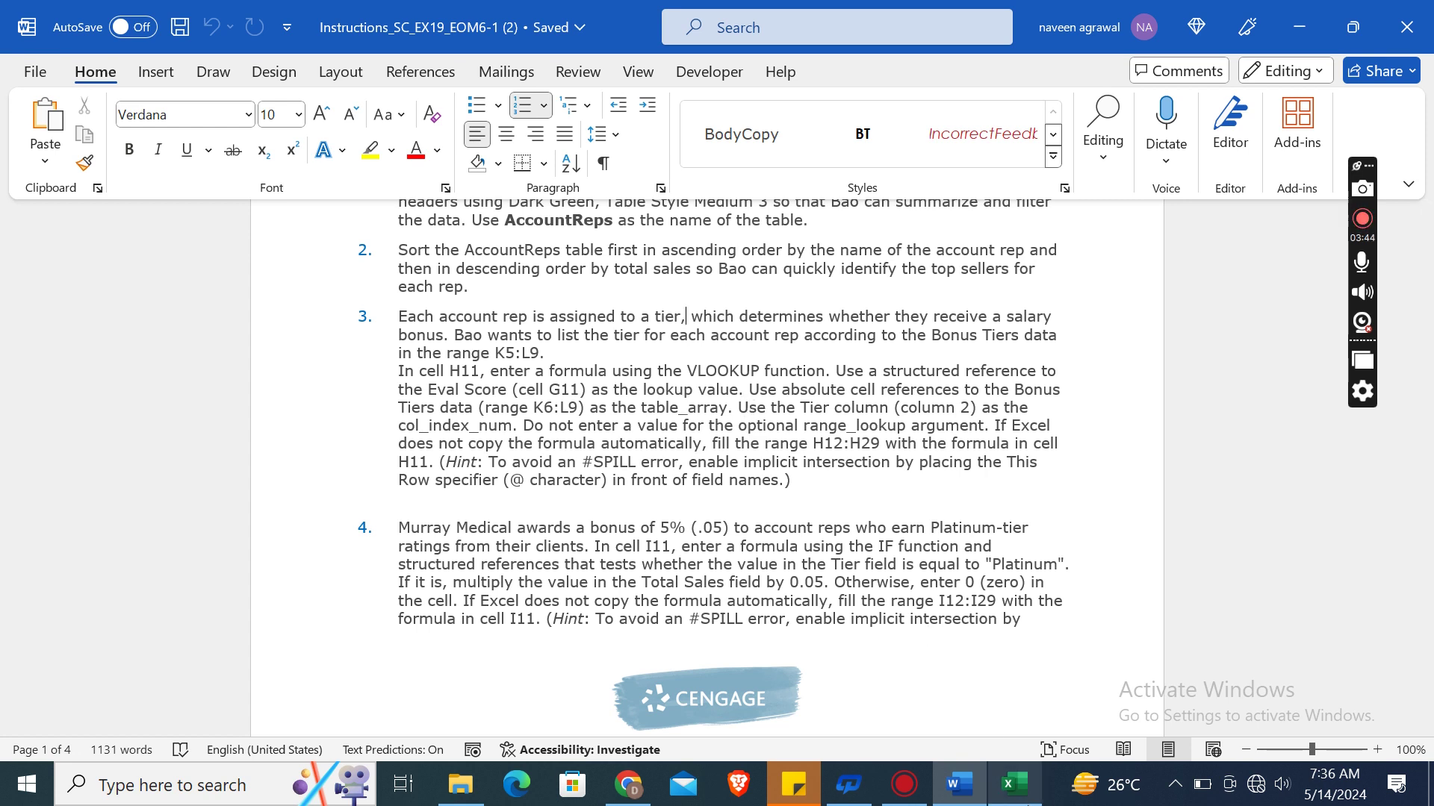
left_click(1014, 784)
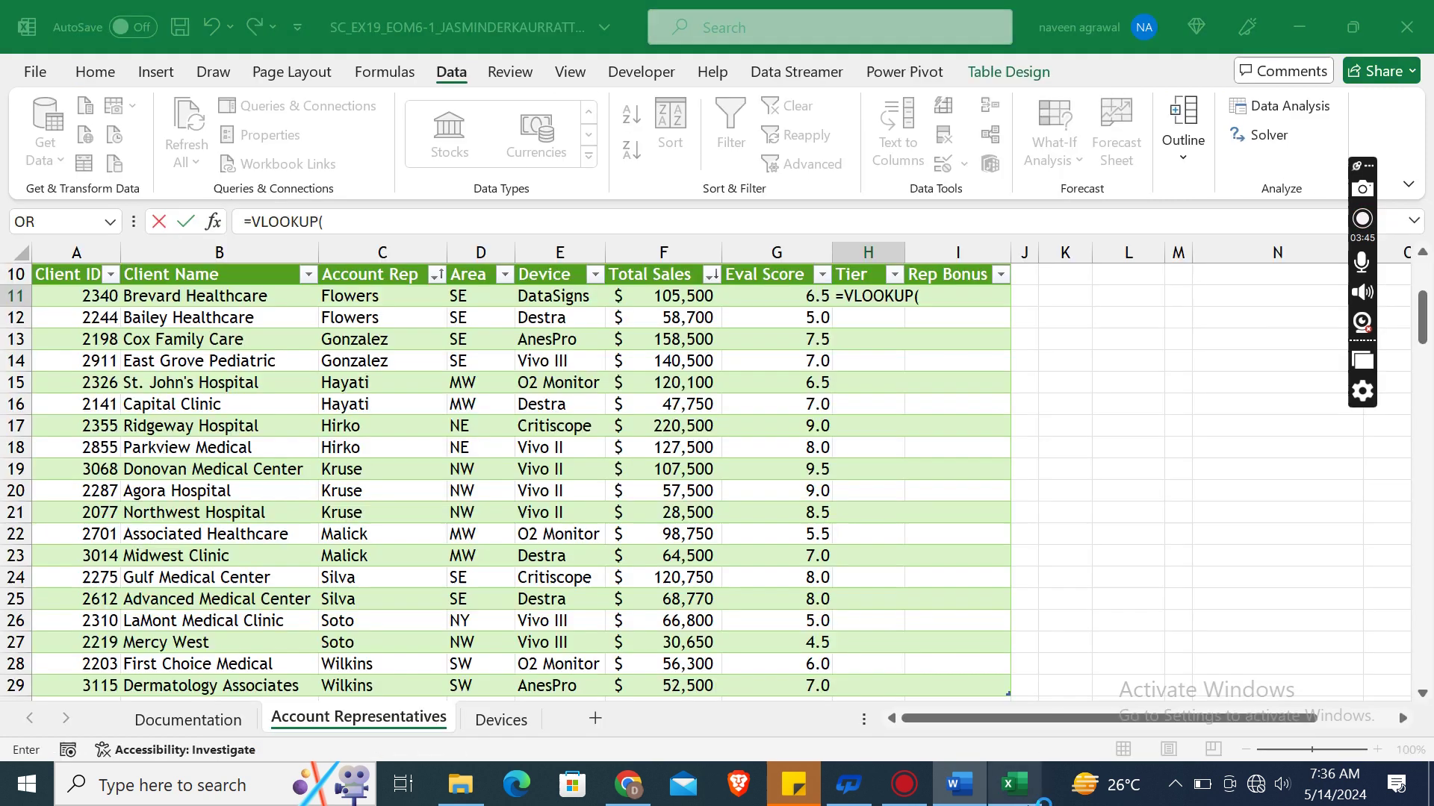
left_click(757, 297)
type(",")
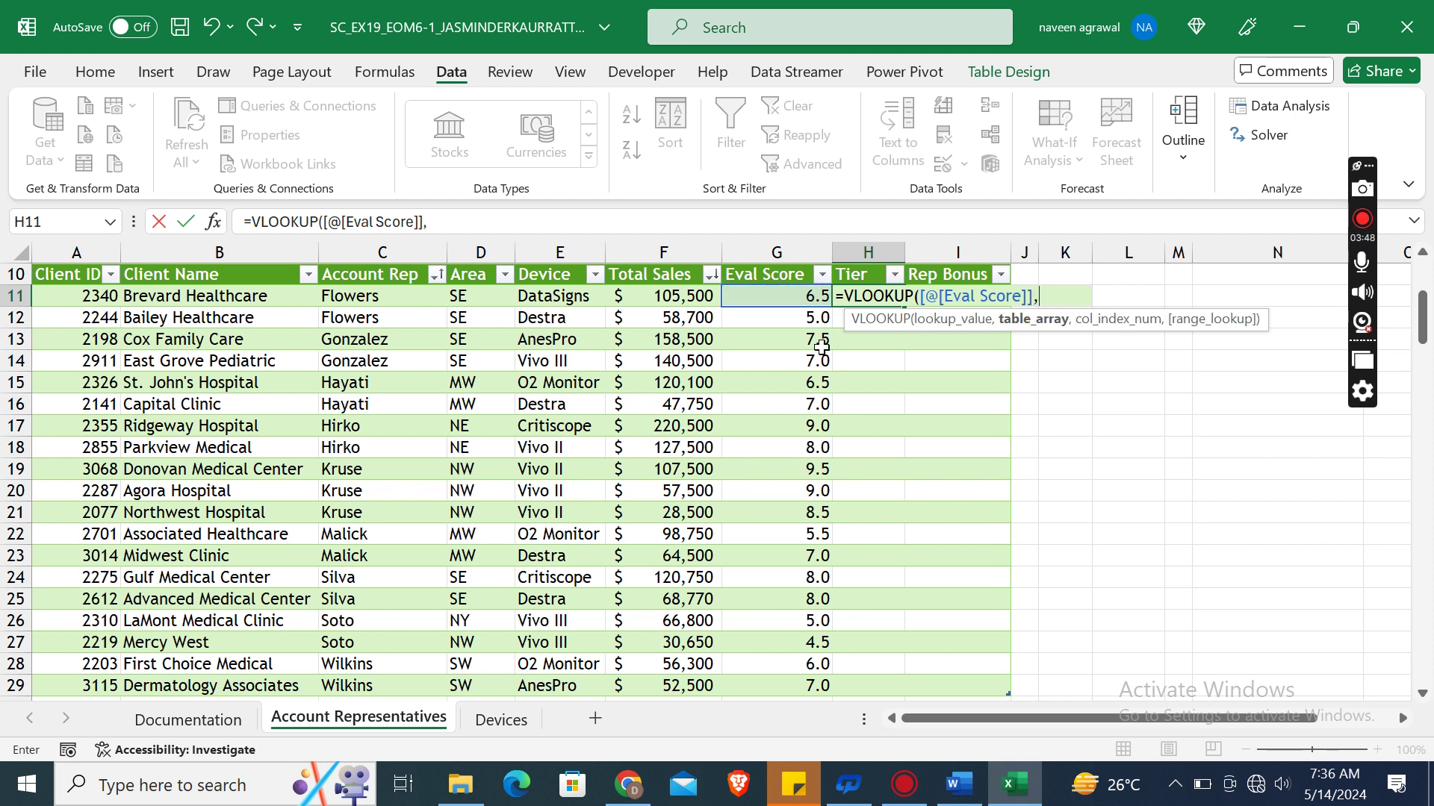
left_click(958, 784)
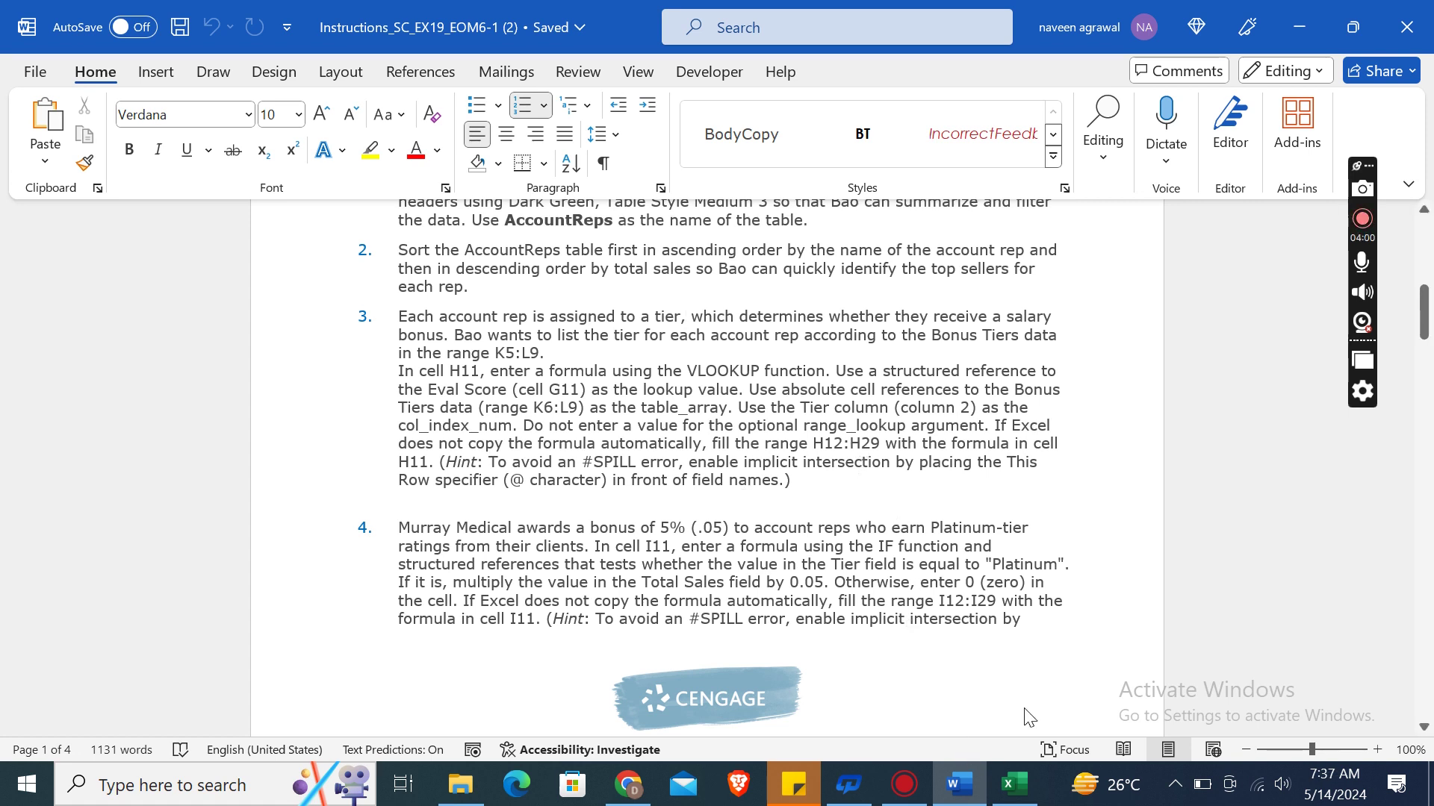
left_click(1014, 784)
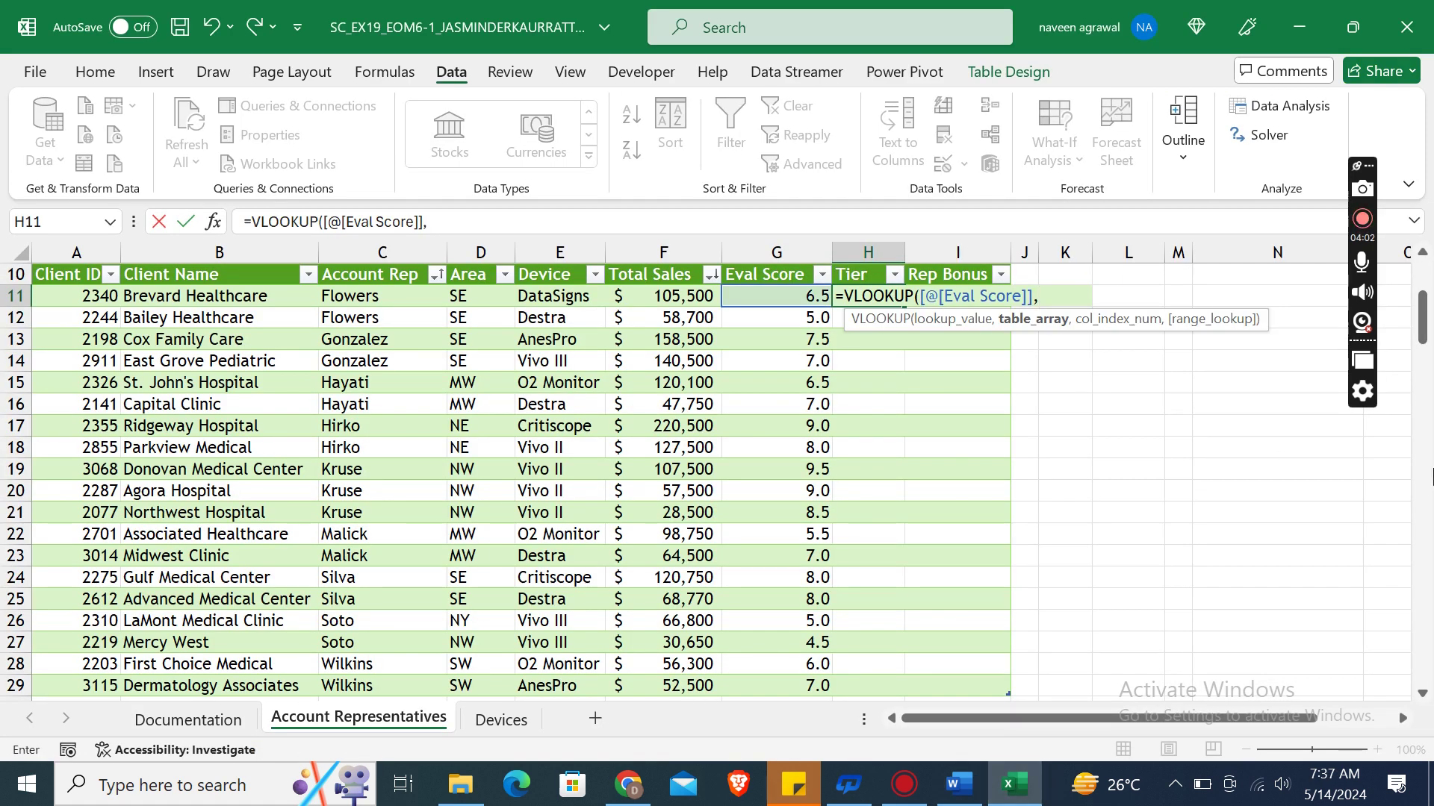
Select Bonus Tiers K6:L9 as the table array and make it absolute as $K$6:$L$9
left_click_drag(1423, 317, 1423, 290)
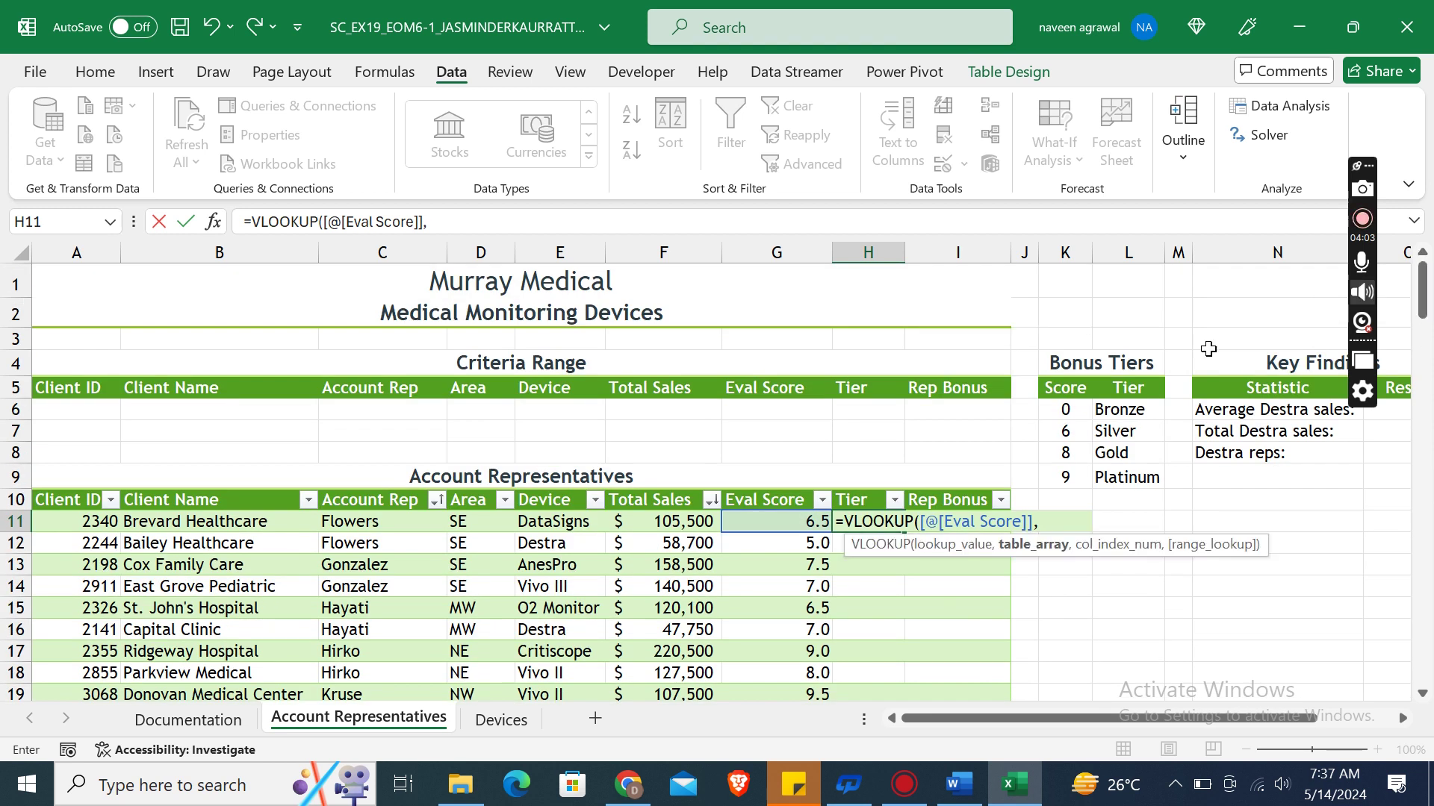
left_click(1059, 385)
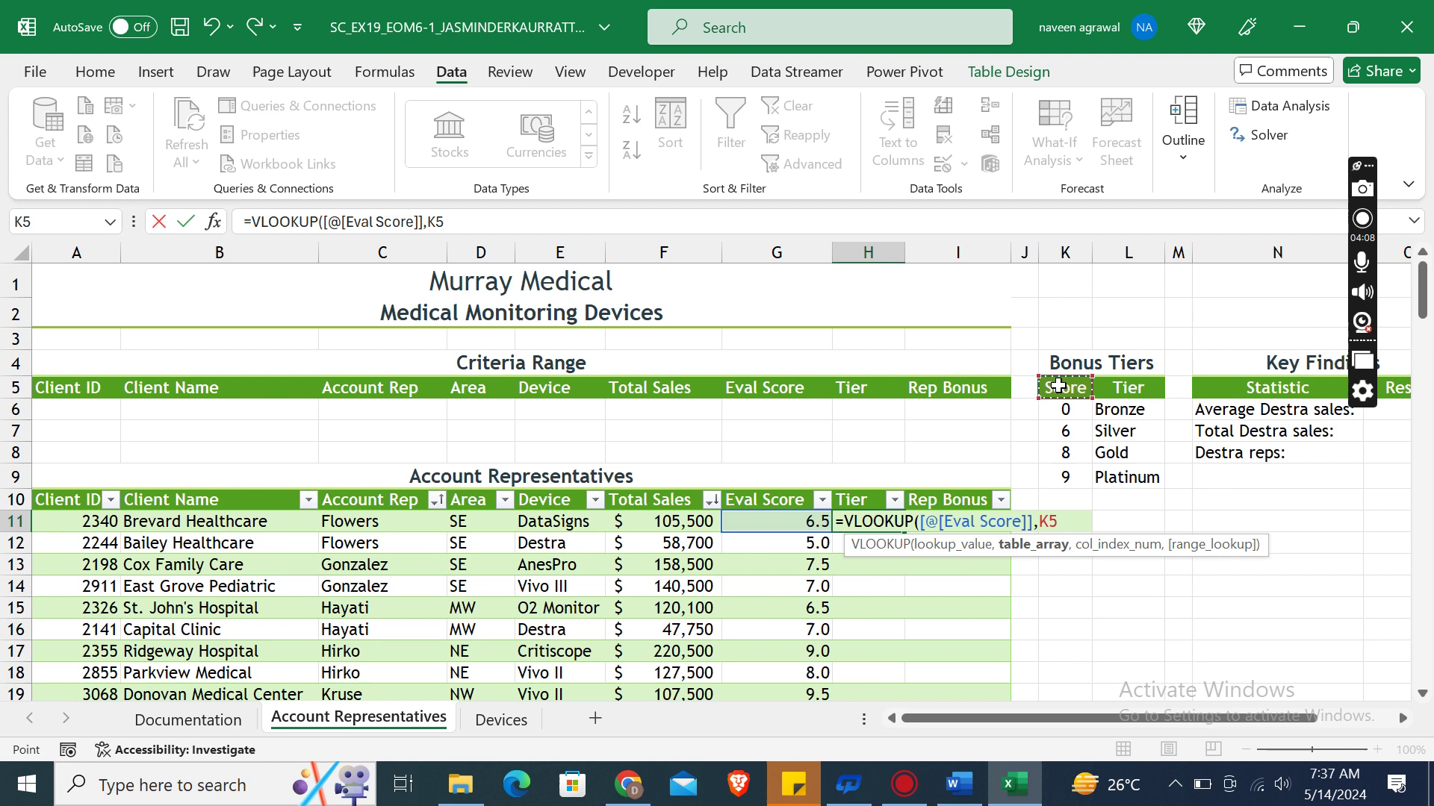
left_click(1068, 409)
key("shift+Right")
key("shift+Down")
key("shift+Down")
key("shift+Down")
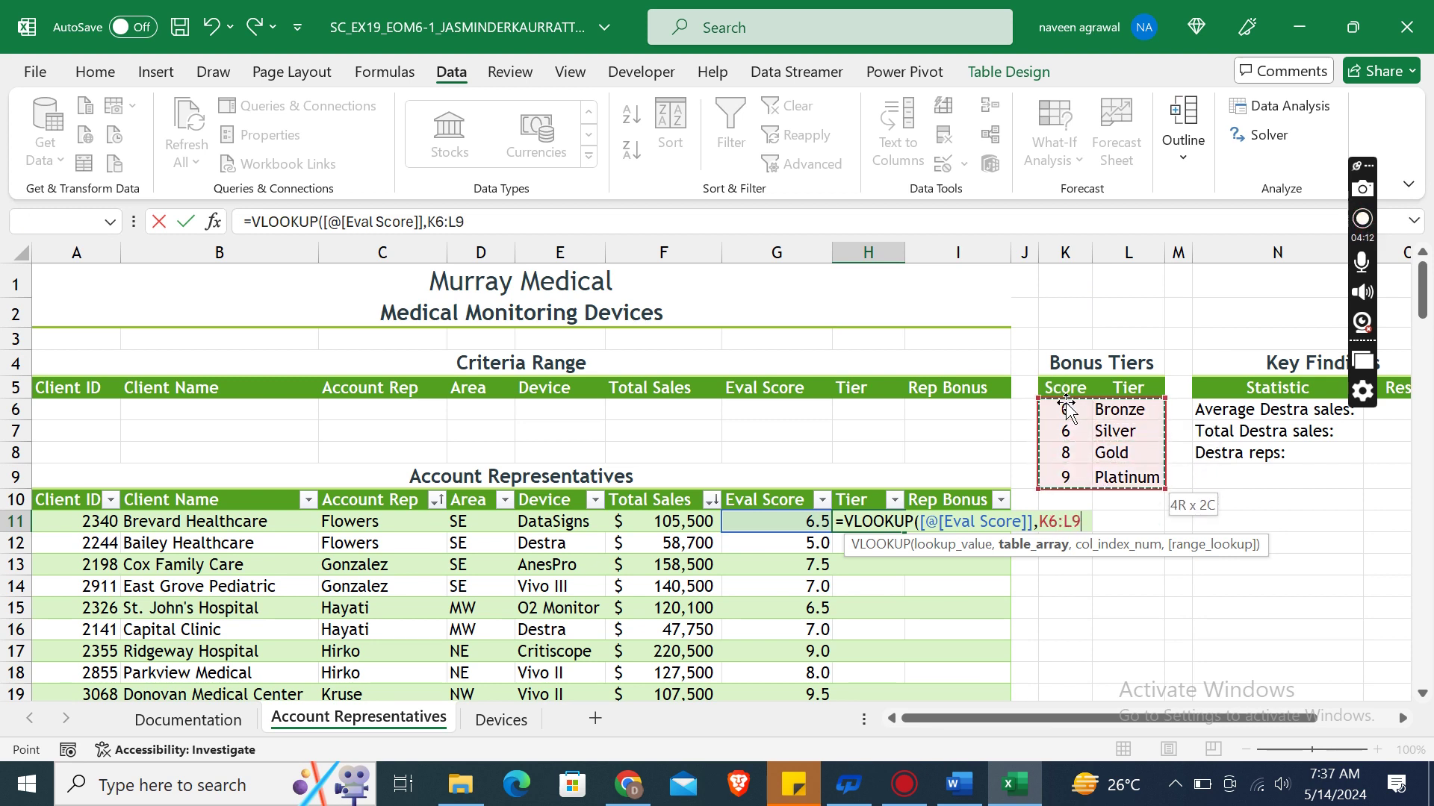
type(",")
left_click(1044, 521)
type("$K$6:")
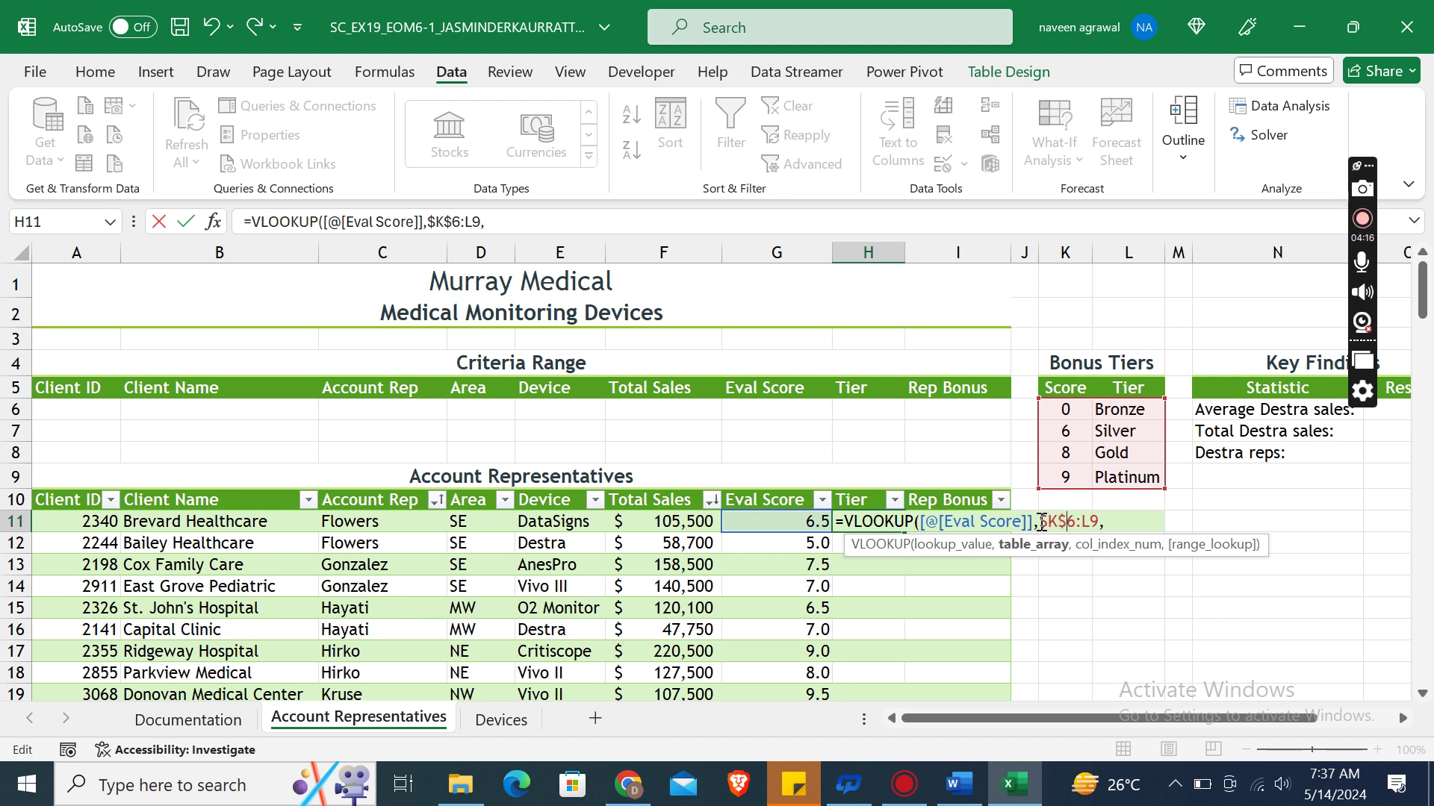
type("$L$")
key("End")
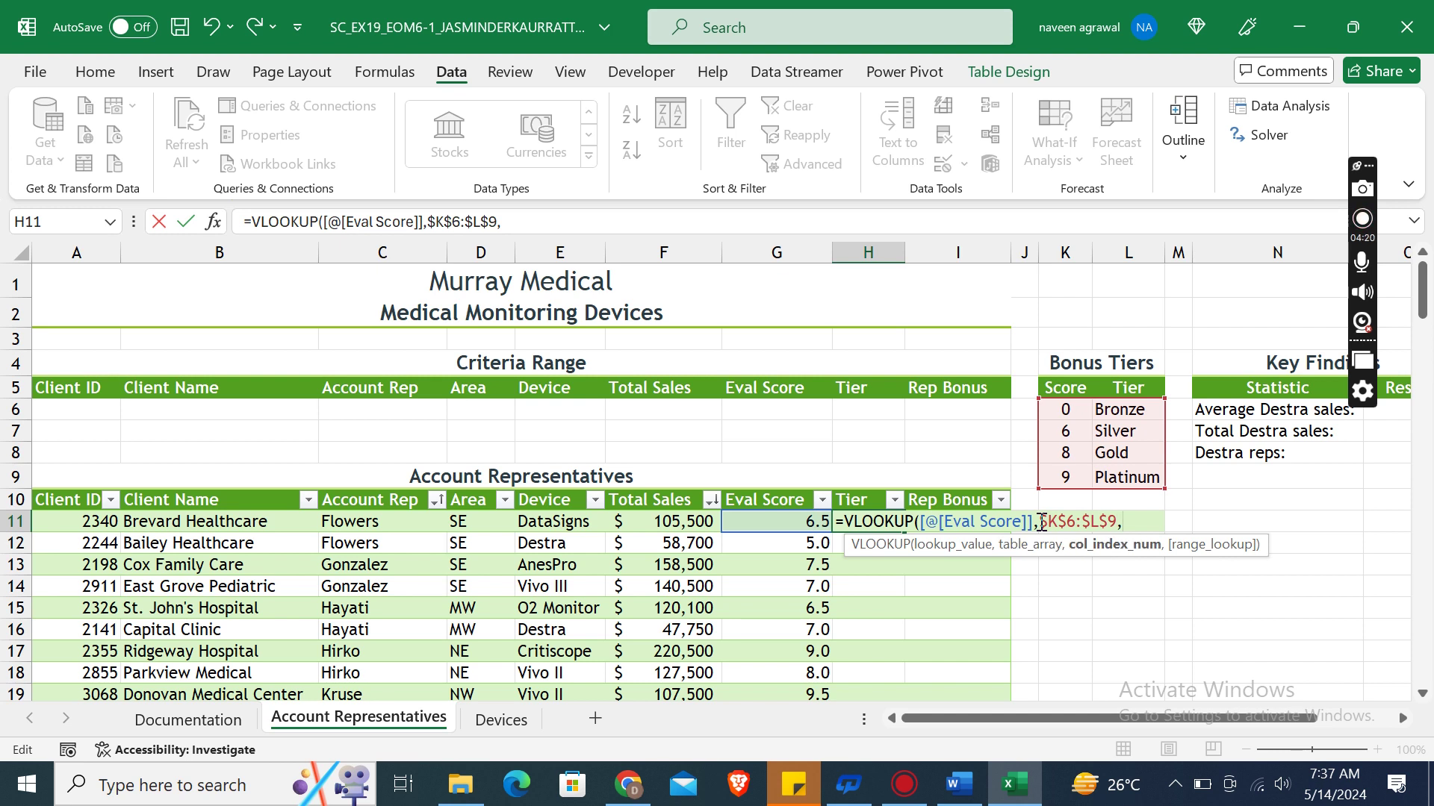
left_click(983, 794)
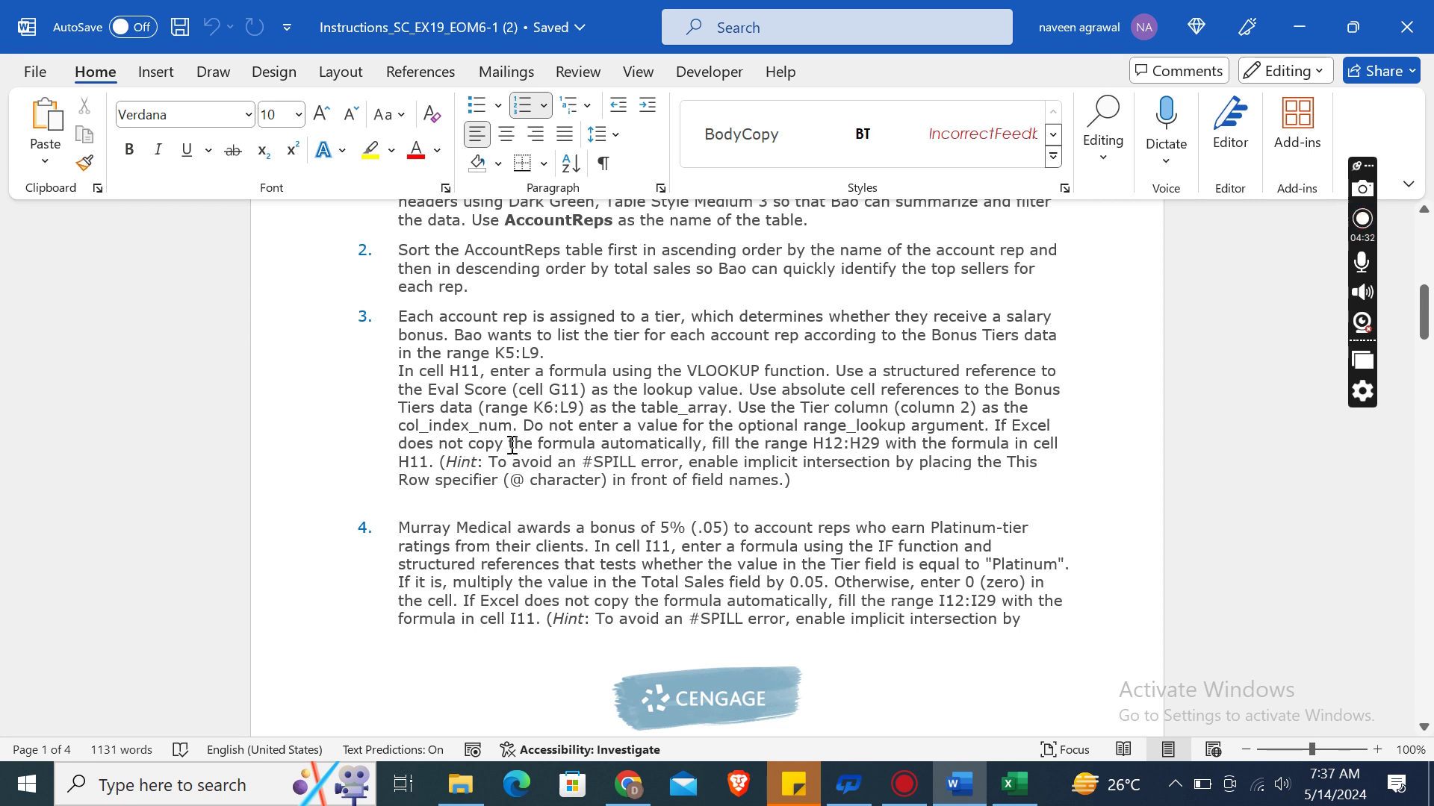
Close the formula with column index 2 so it fills down the whole Tier column
left_click(1012, 784)
type("2)")
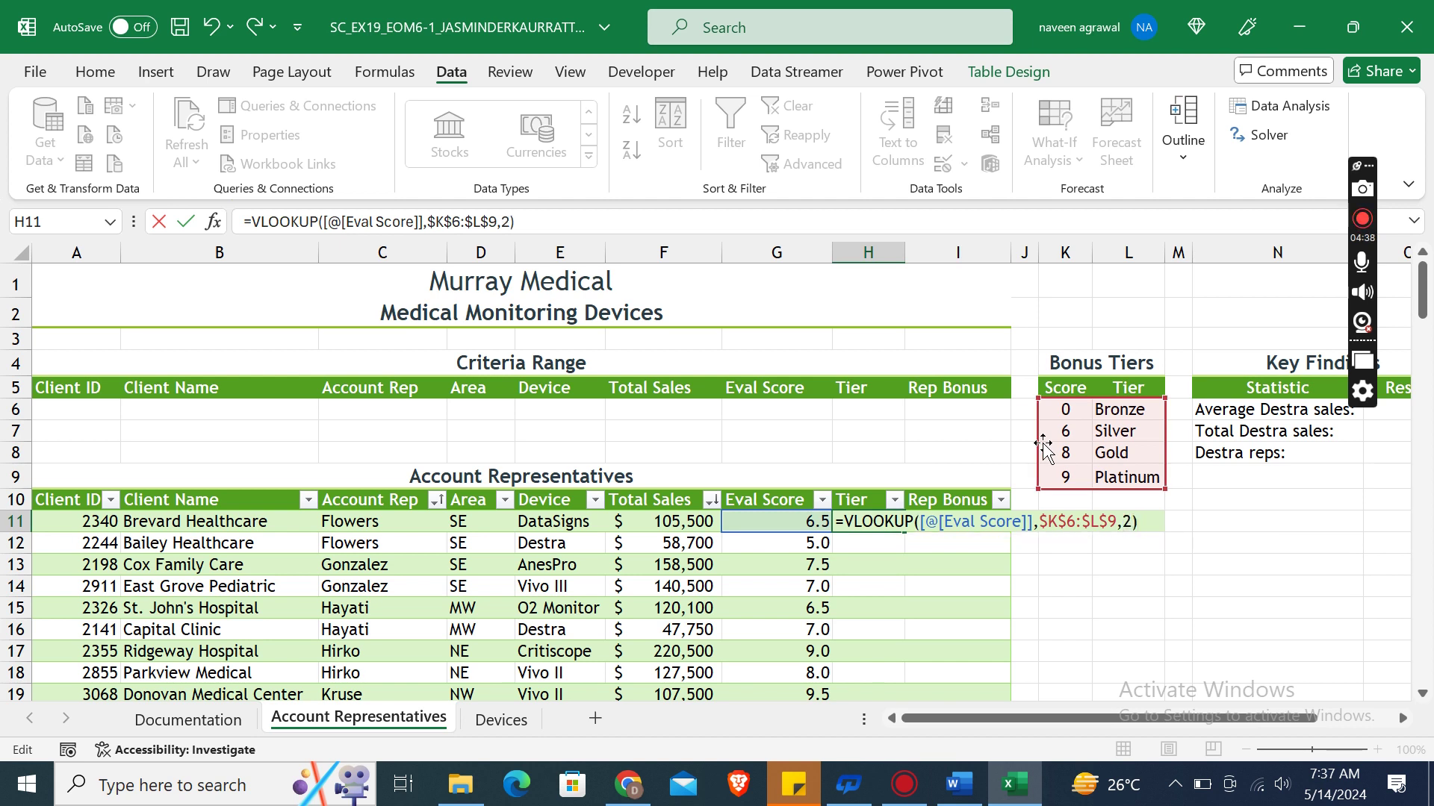
key("Return")
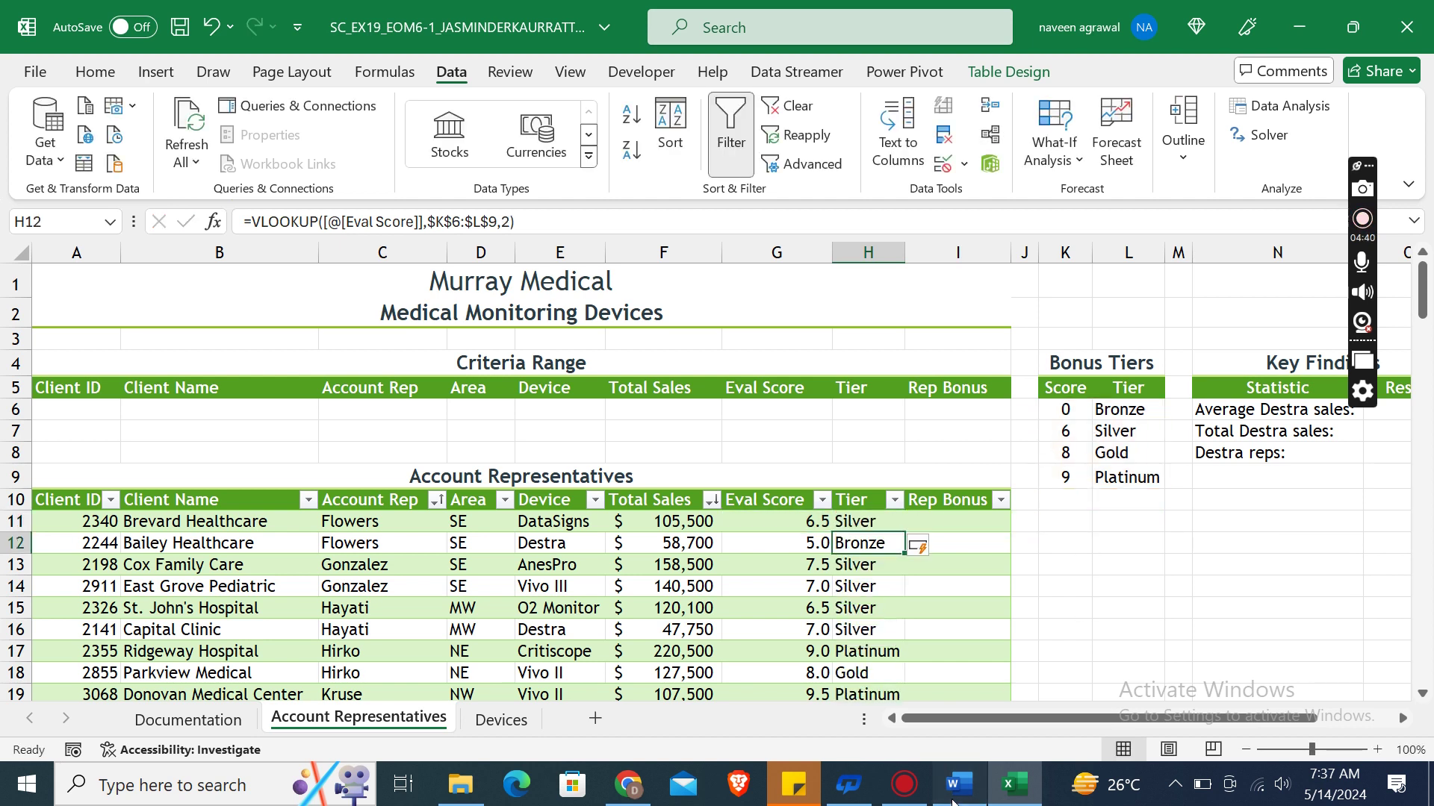
left_click(956, 791)
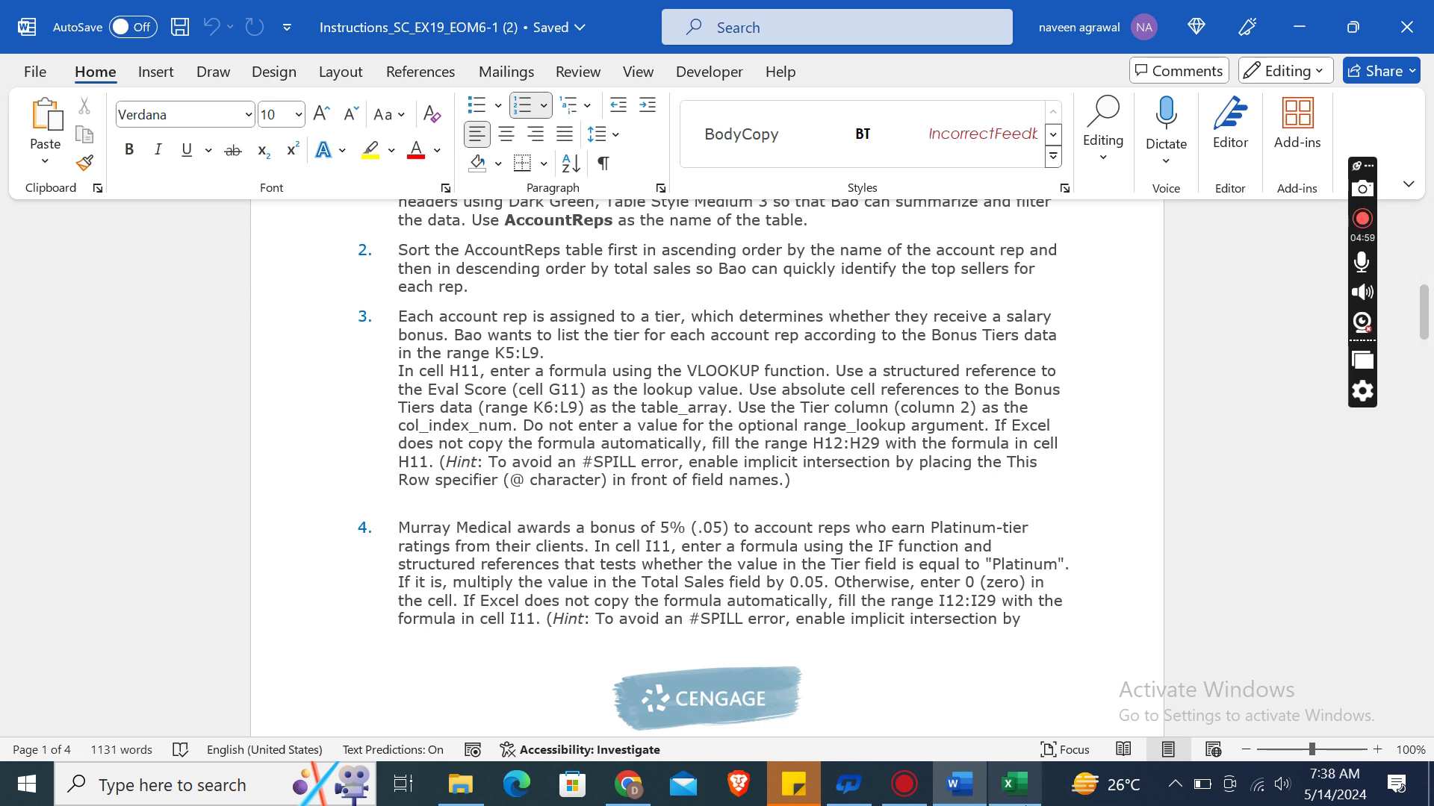
Check the filled-down tier formula in cell H14
left_click(1014, 785)
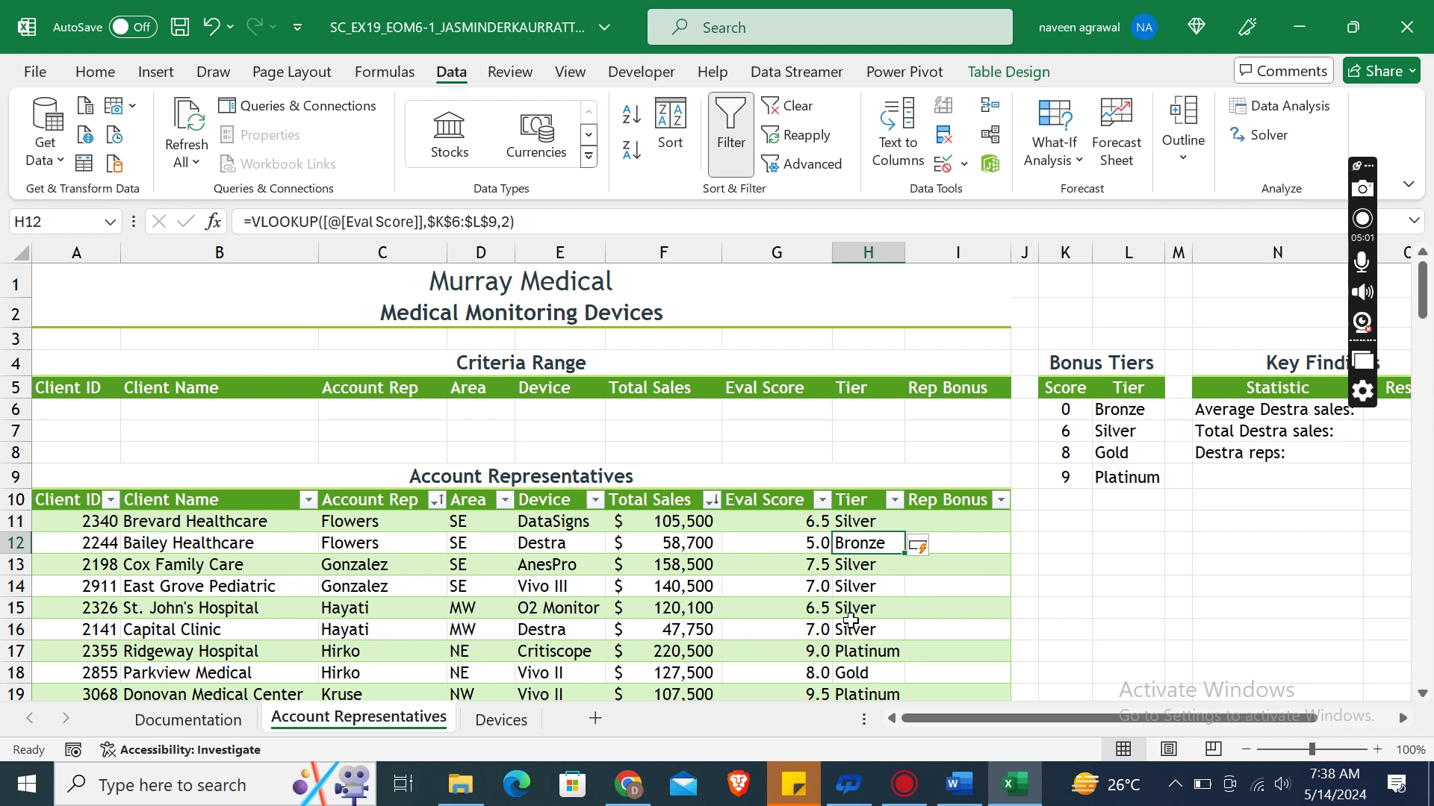
left_click(863, 585)
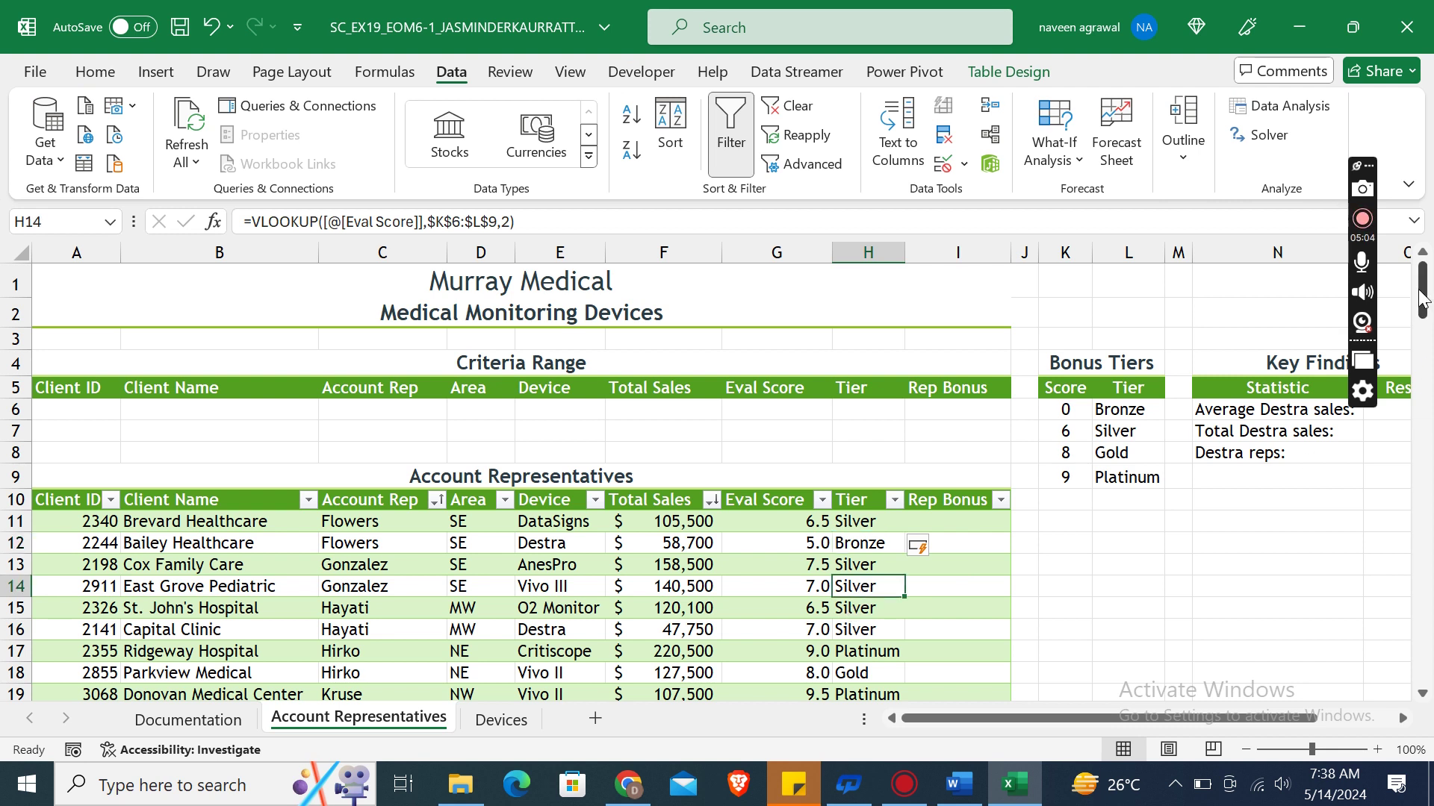
mouse_move(1423, 298)
left_mouse_down()
mouse_move(1422, 325)
mouse_move(1422, 297)
left_mouse_up()
left_click(959, 784)
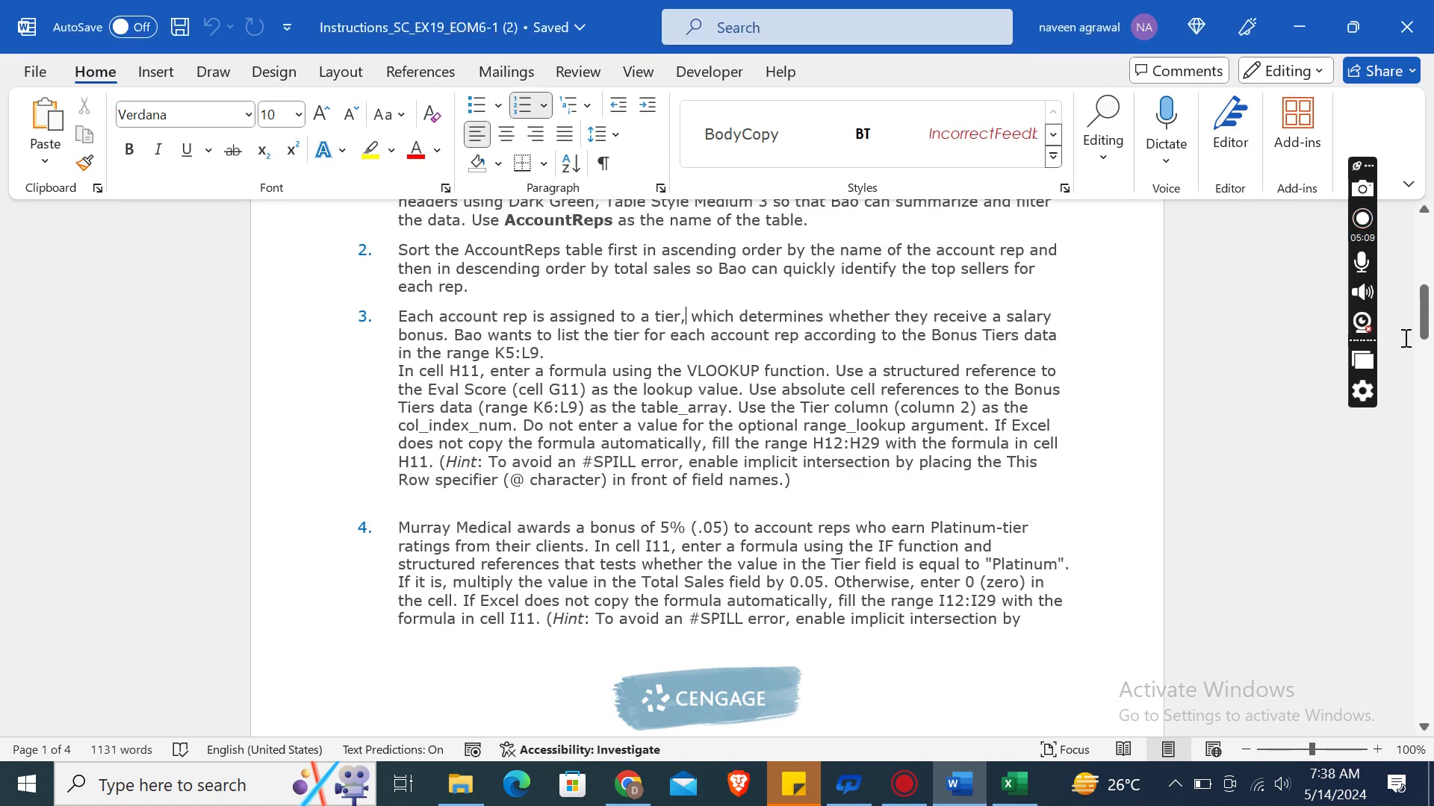
Scroll the Word instructions down to steps 4 and 5
left_click_drag(1422, 332, 1422, 362)
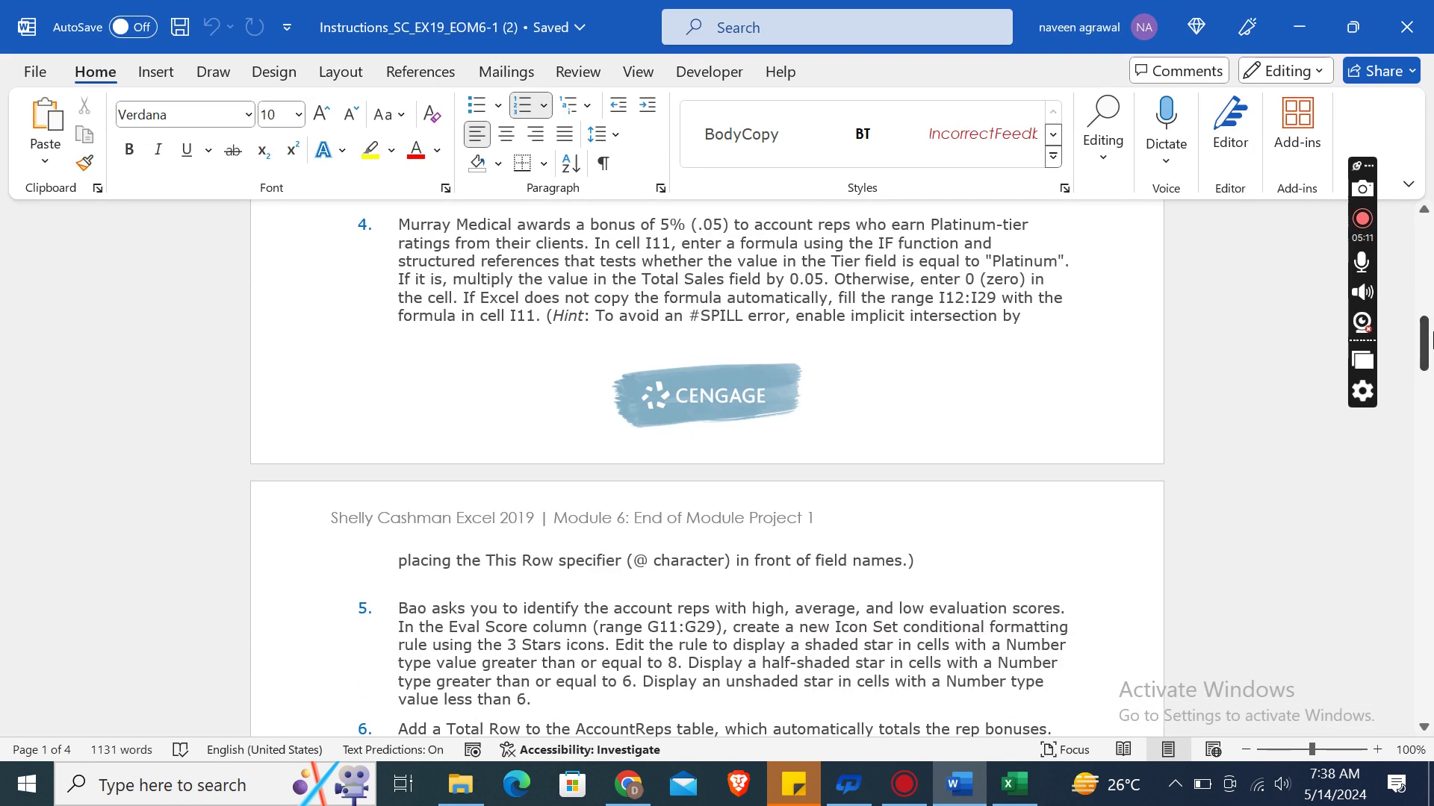